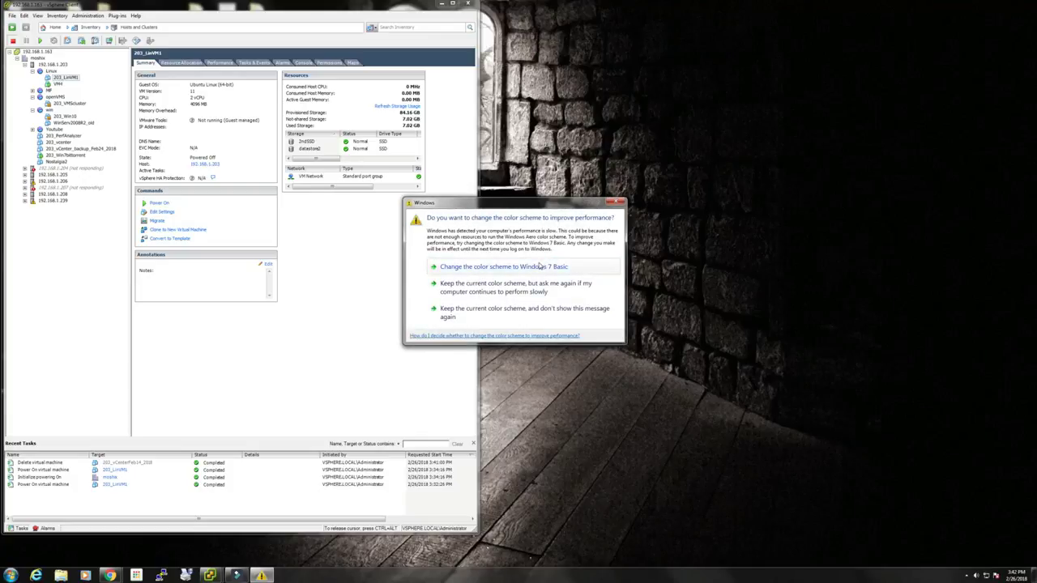
Keep the current Windows colour scheme permanently and reposition the vSphere window.
left_click(505, 312)
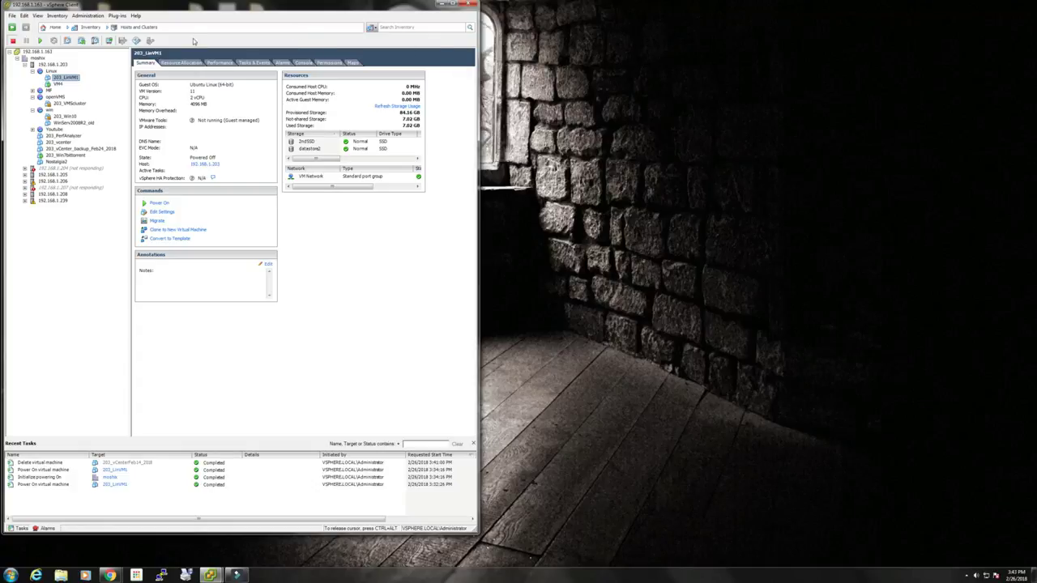
left_click_drag(295, 5, 292, 3)
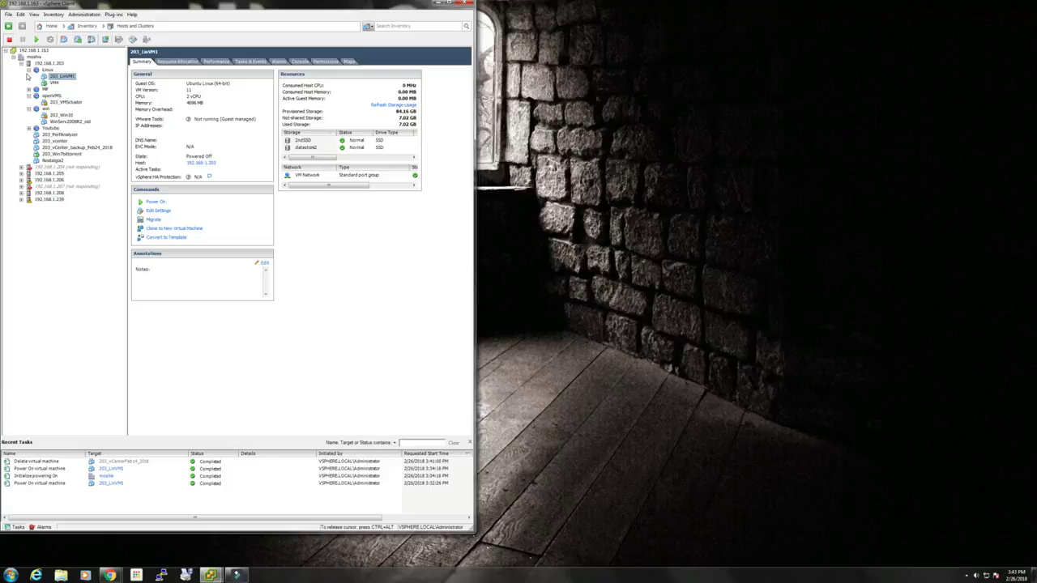
Cancel the accidental rename of 203_LinVM1, keeping its name, and launch its Clone wizard.
right_click(62, 77)
left_click(61, 77)
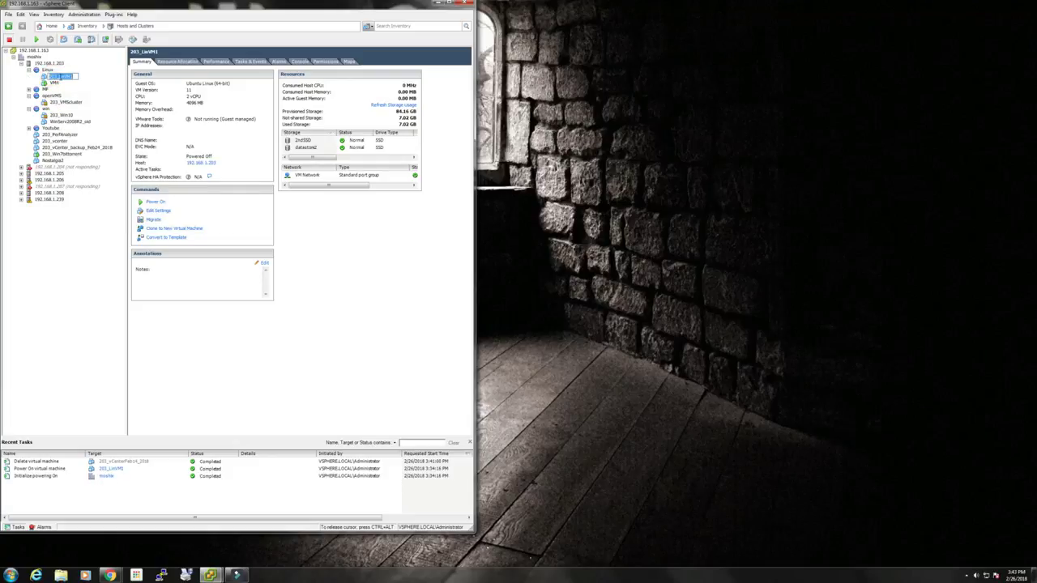
key("Return")
right_click(67, 77)
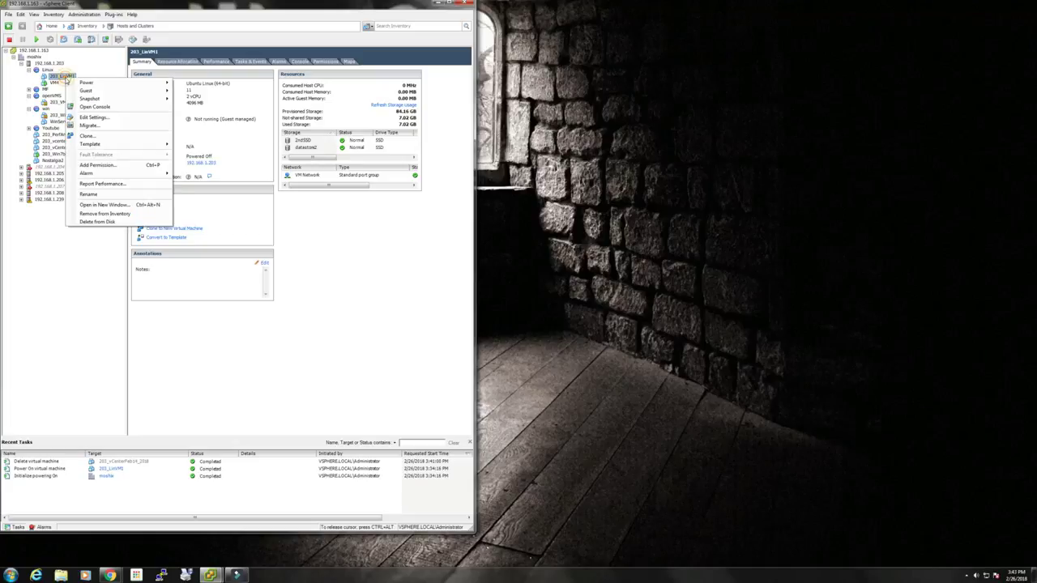
left_click(87, 135)
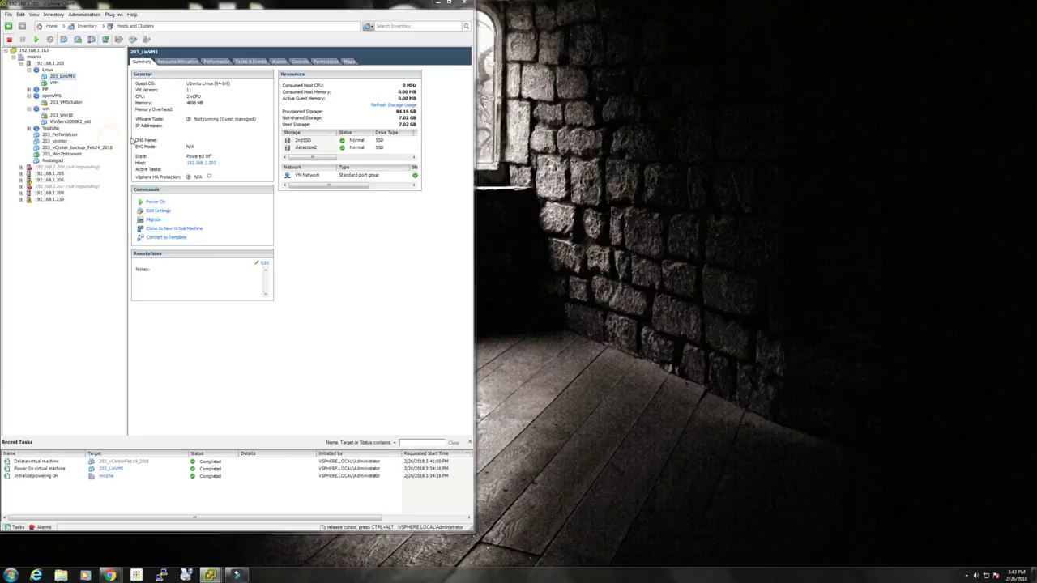
Clone 203_LinVM1 as 203_LinVM2 on host 192.168.1.203 in the Linux pool, using default storage.
type("20")
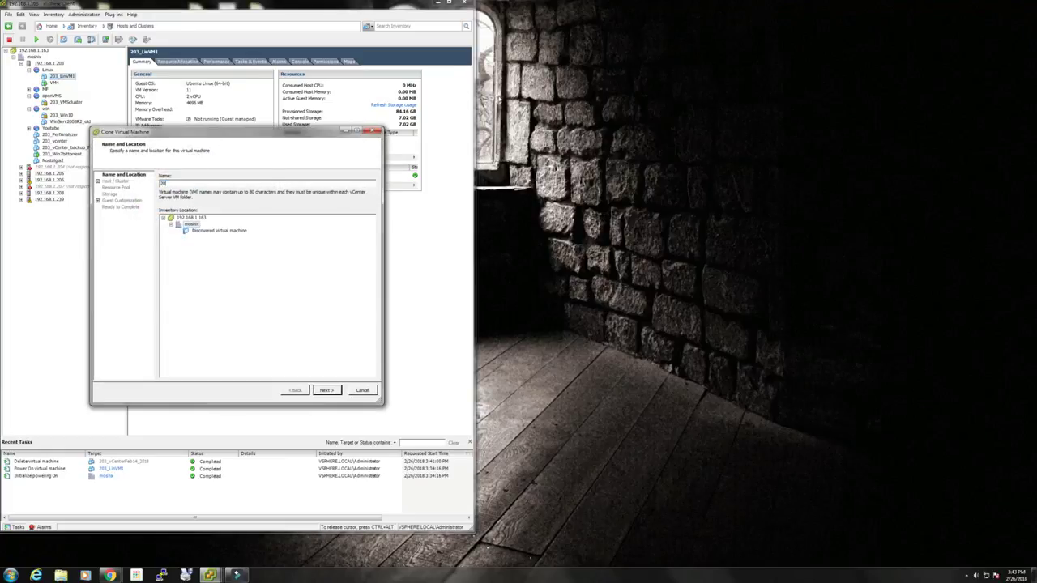
type("3_LinVM2")
left_click(326, 390)
left_click(196, 181)
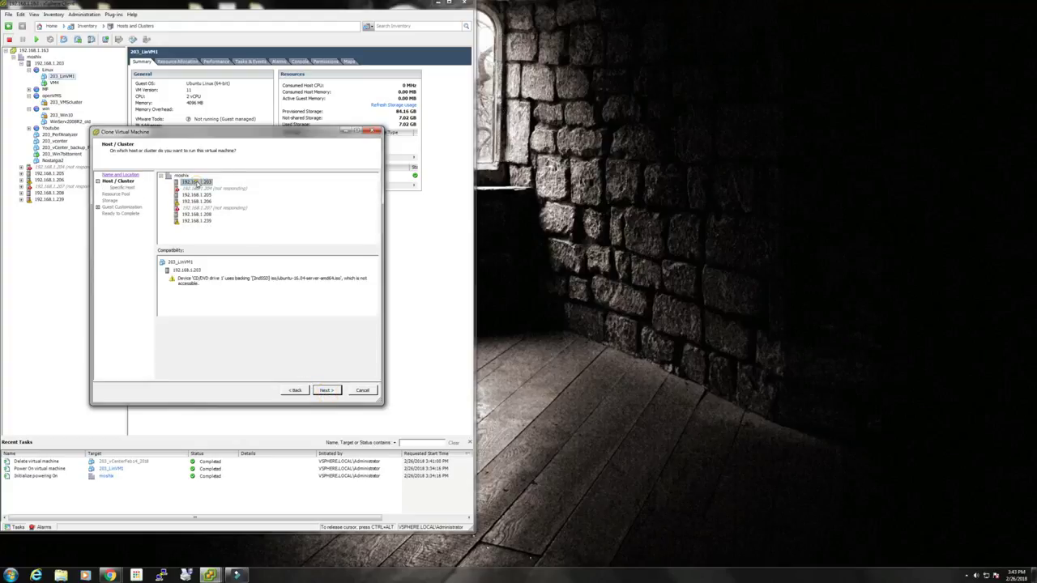
left_click(326, 391)
left_click(189, 213)
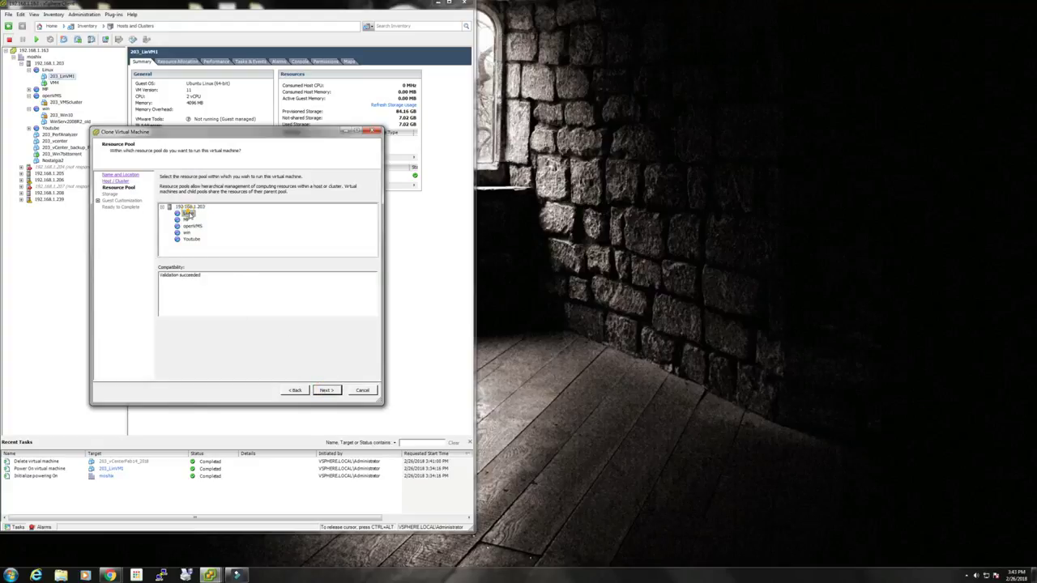
left_click(326, 390)
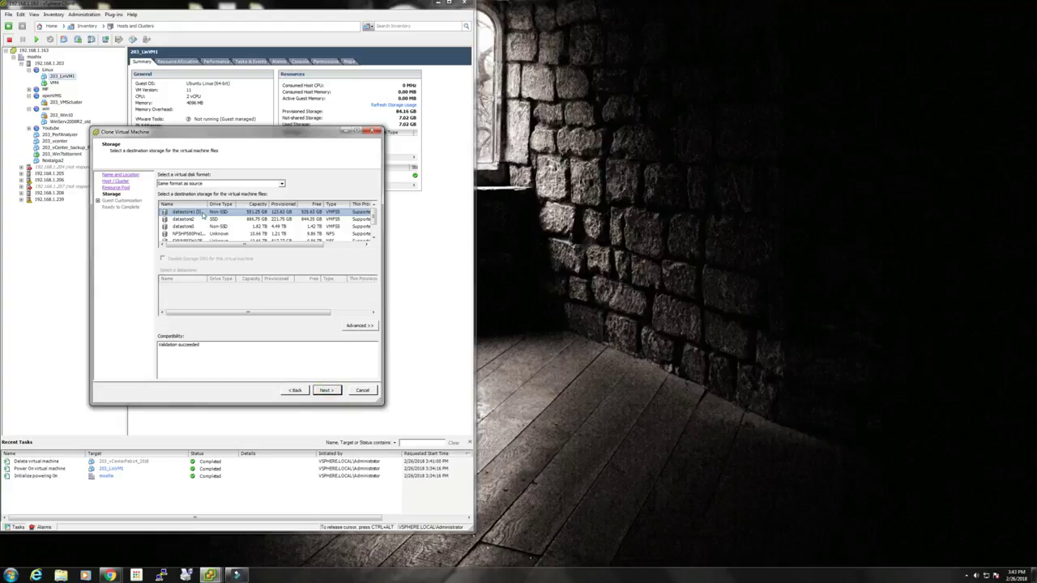
left_click(327, 391)
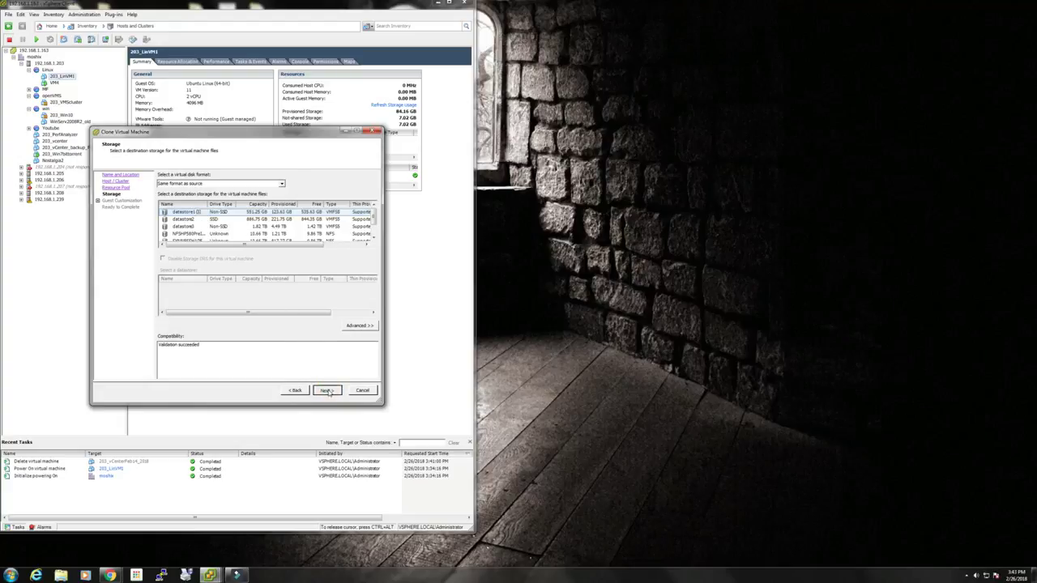
left_click(327, 391)
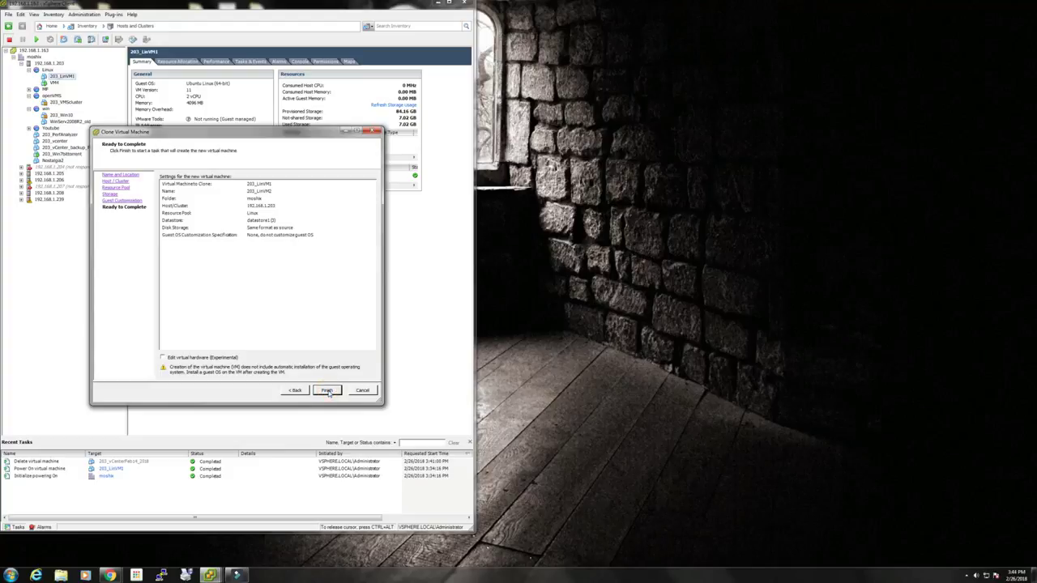
left_click(326, 390)
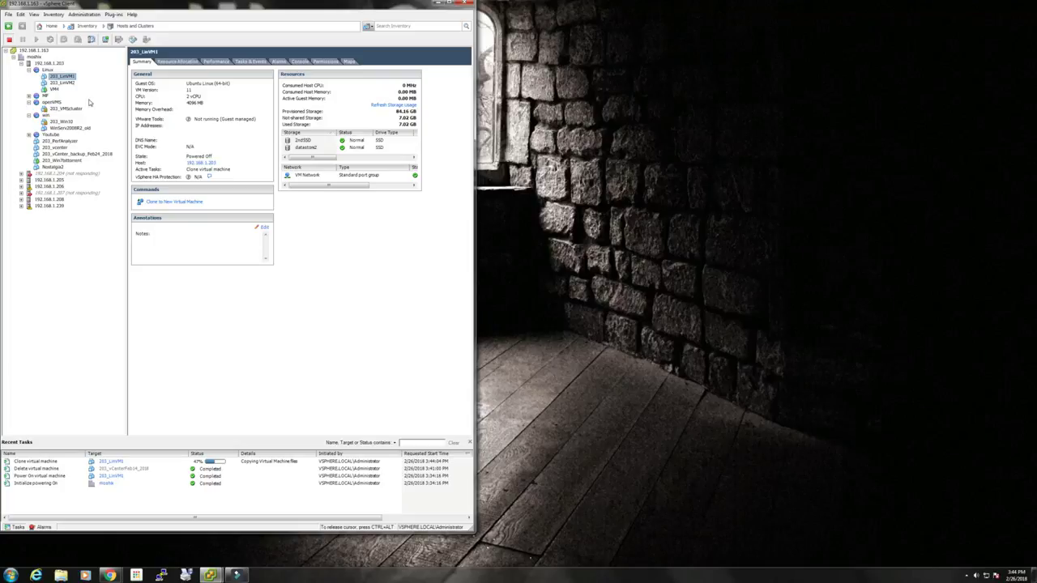
Check the finished 203_LinVM2 clone, view host 192.168.1.203, then reselect 203_LinVM1.
left_click(64, 83)
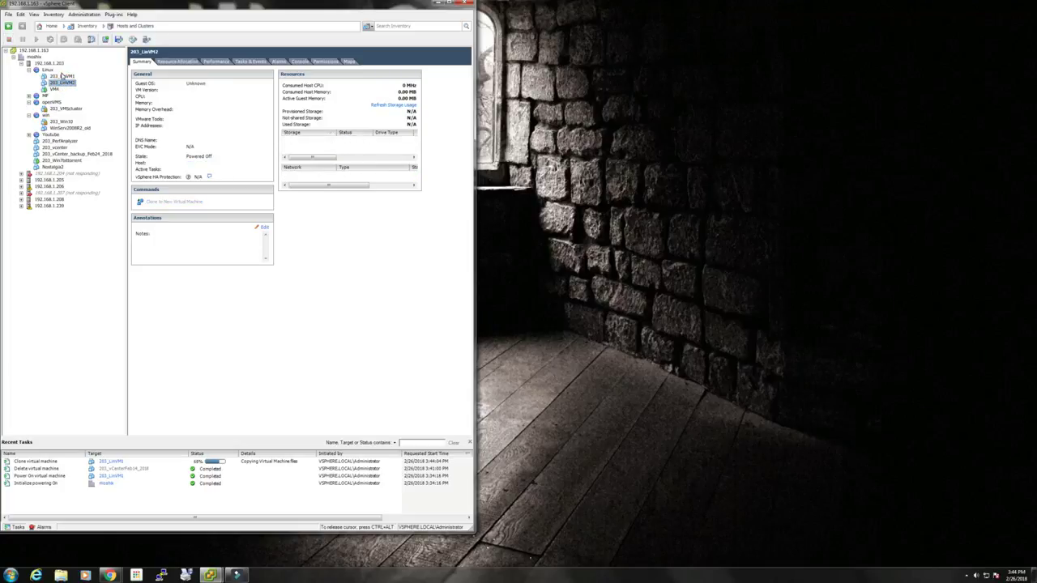
left_click(62, 76)
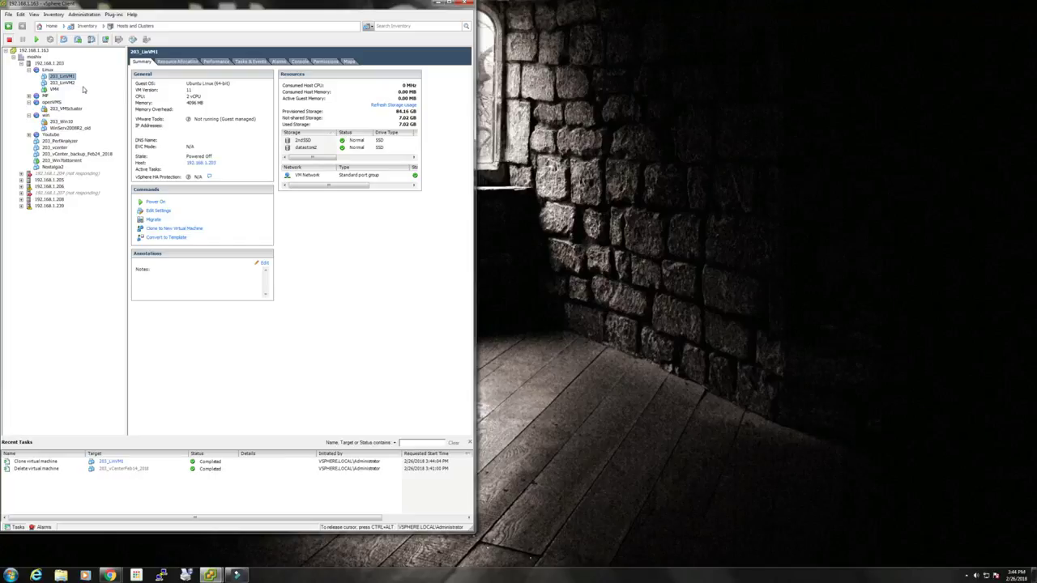
left_click(47, 63)
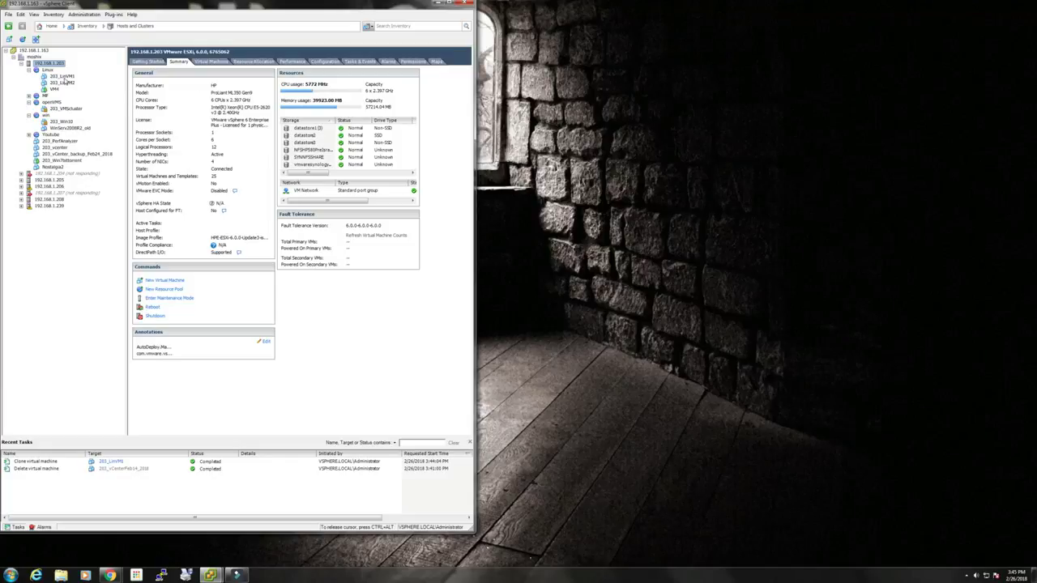
left_click(64, 76)
In 203_LinVM1's Edit Settings, change its memory from 4096 MB to 512 MB.
right_click(65, 77)
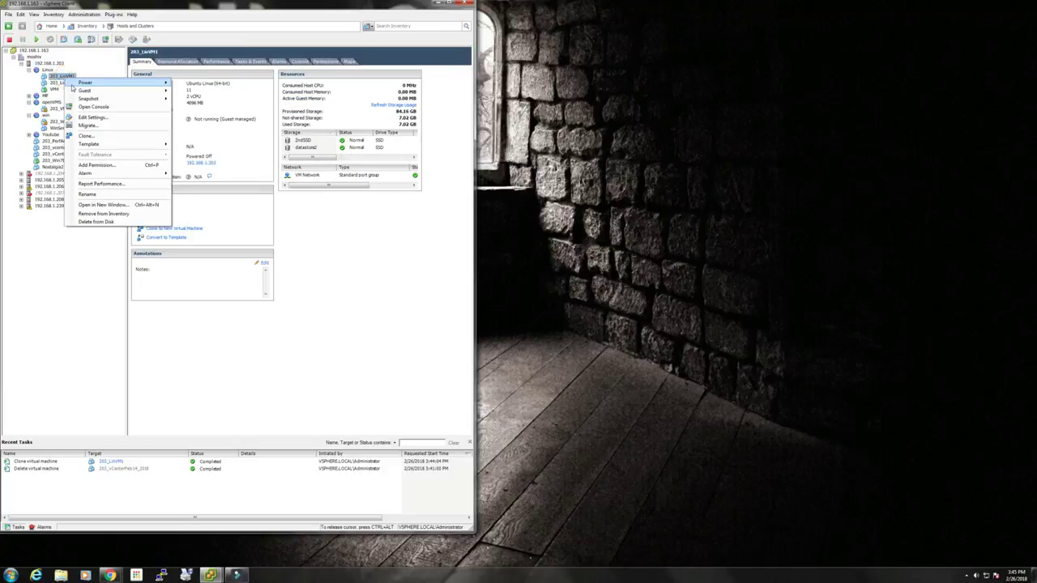
mouse_move(73, 85)
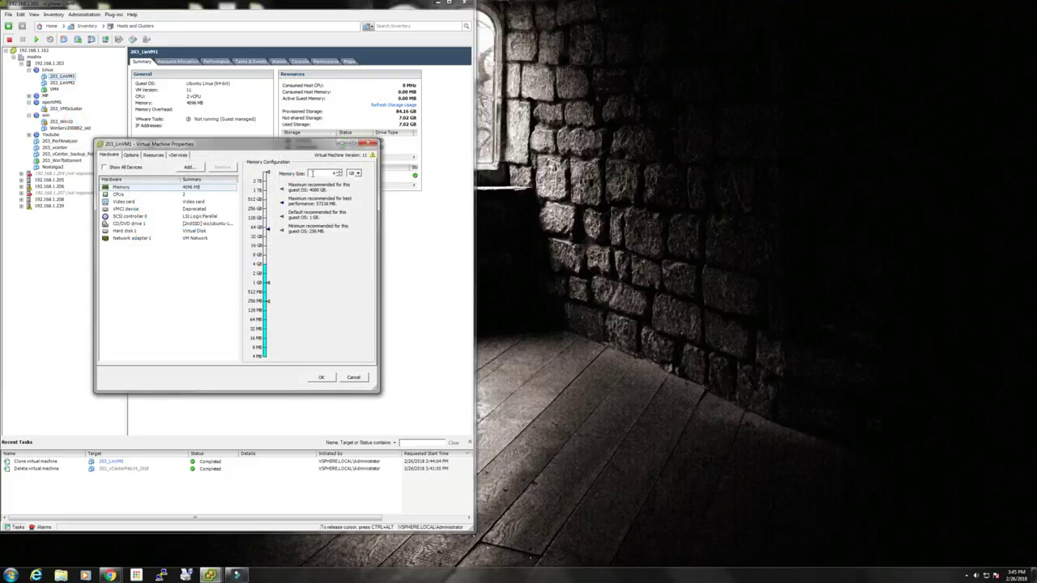
left_click(189, 195)
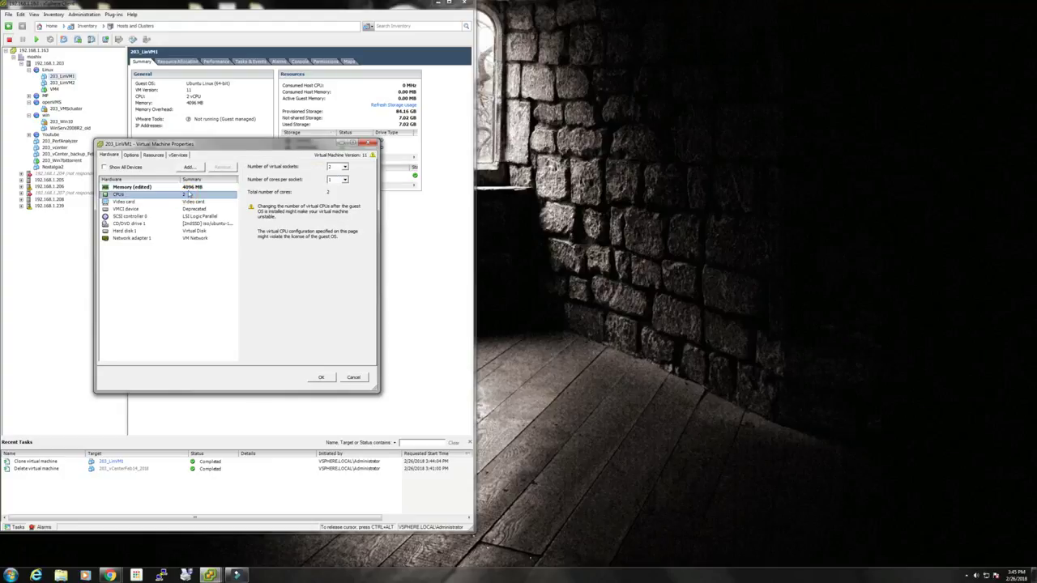
left_click(191, 187)
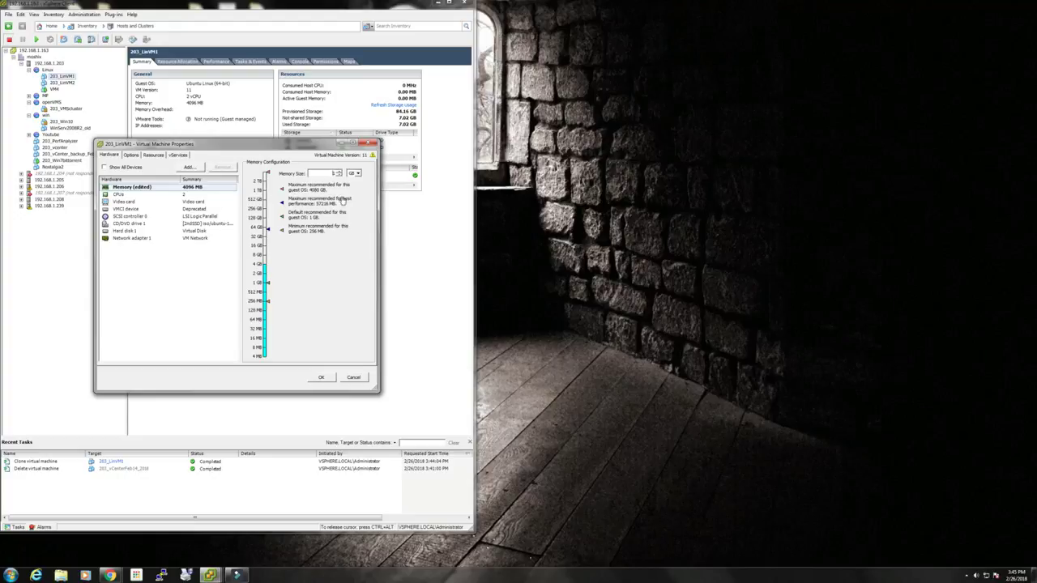
left_click(355, 173)
left_click(351, 181)
double_click(321, 174)
type("512")
left_click(197, 196)
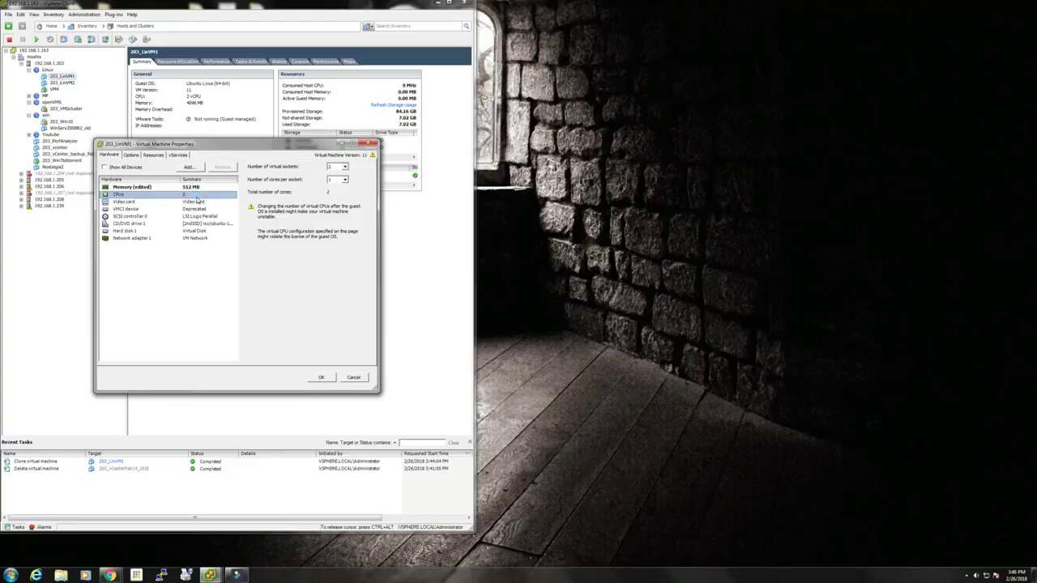
Set 203_LinVM1 to one virtual socket and review the video card and CD/DVD settings.
left_click(344, 167)
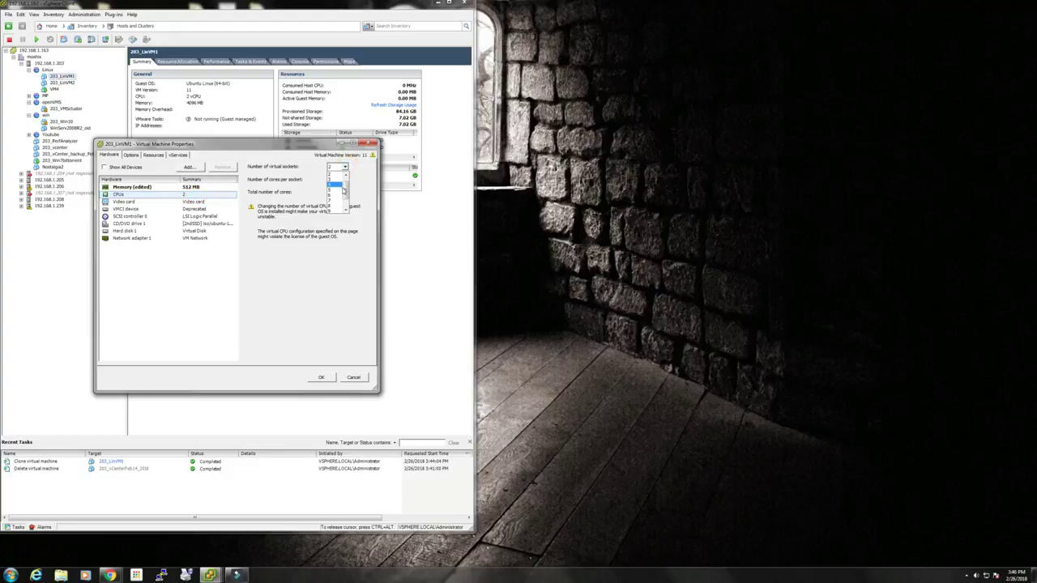
left_click(334, 172)
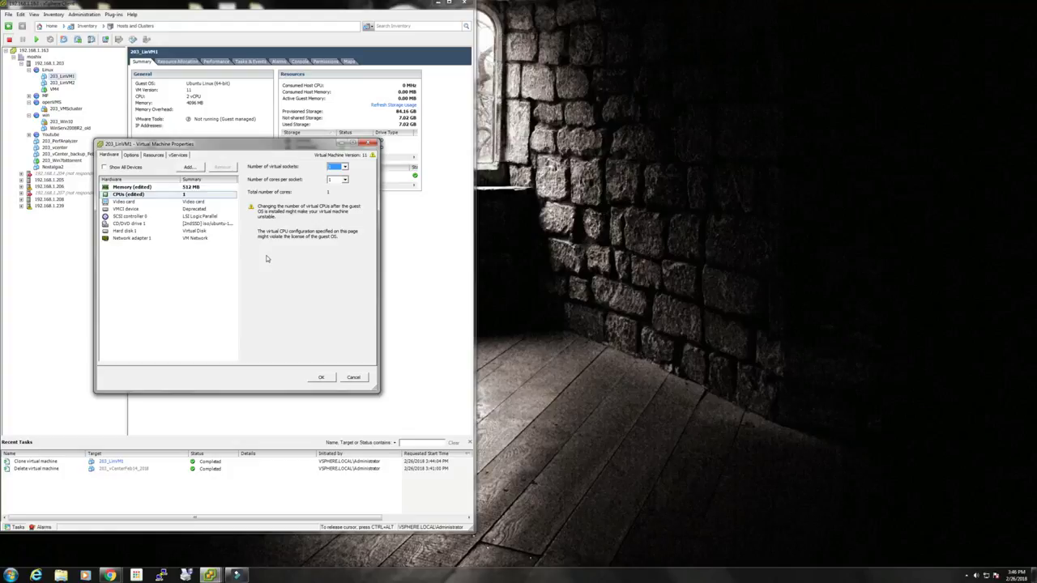
left_click(202, 202)
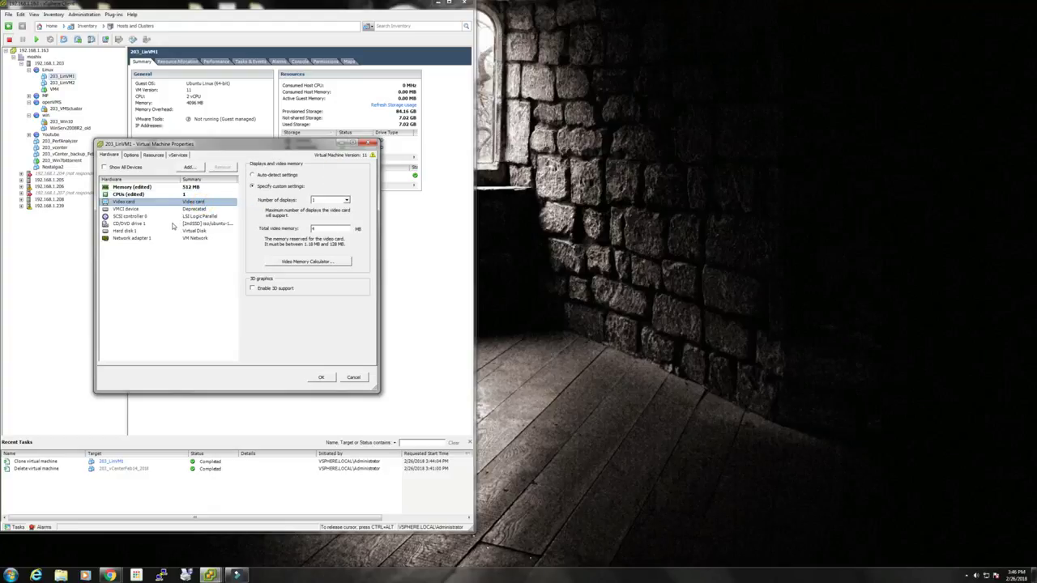
left_click(175, 223)
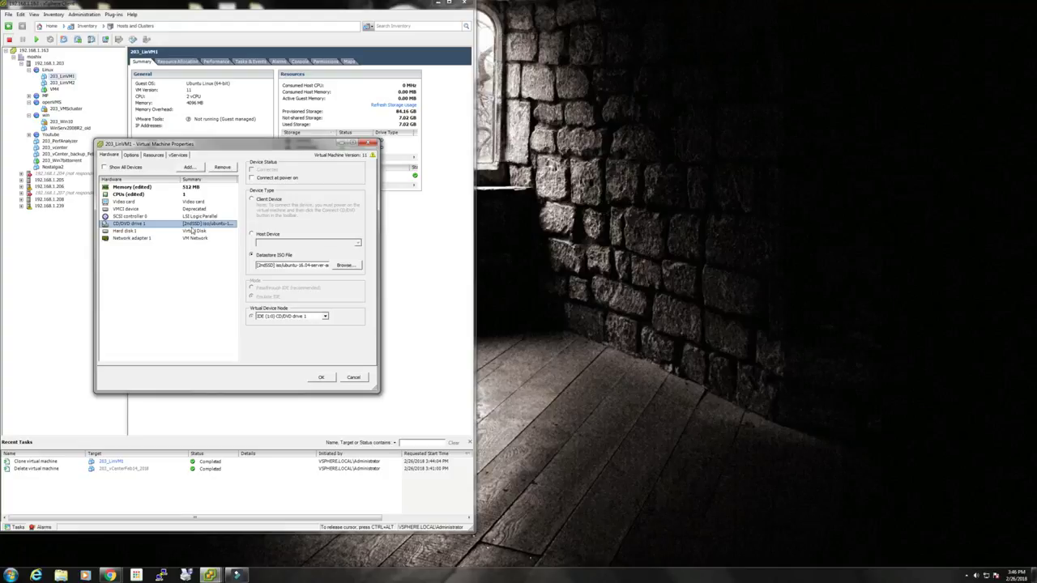
left_click(193, 230)
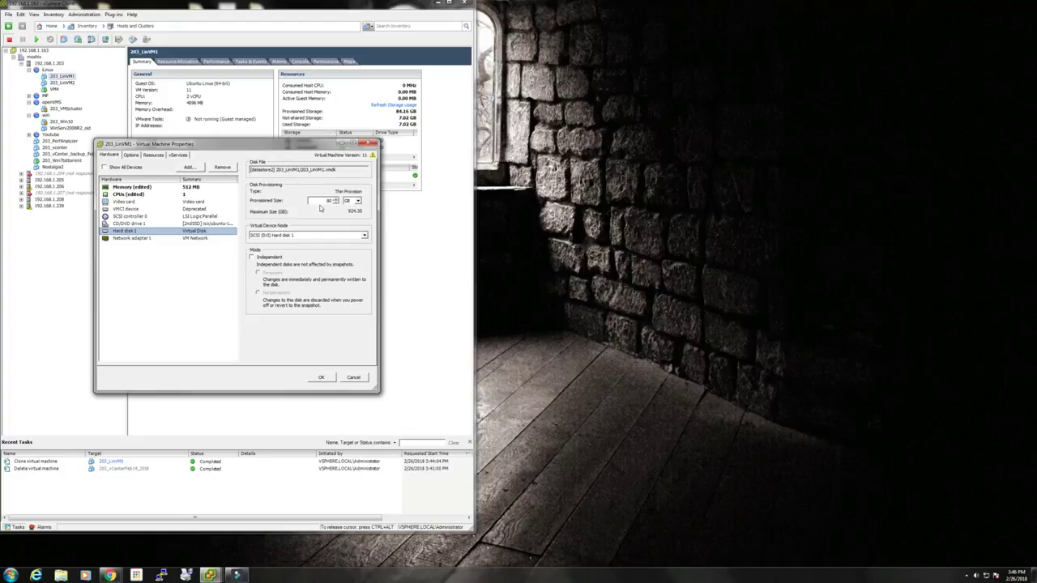
Leave the hard disk at 80 GB and apply the 512 MB, single-vCPU configuration.
double_click(326, 200)
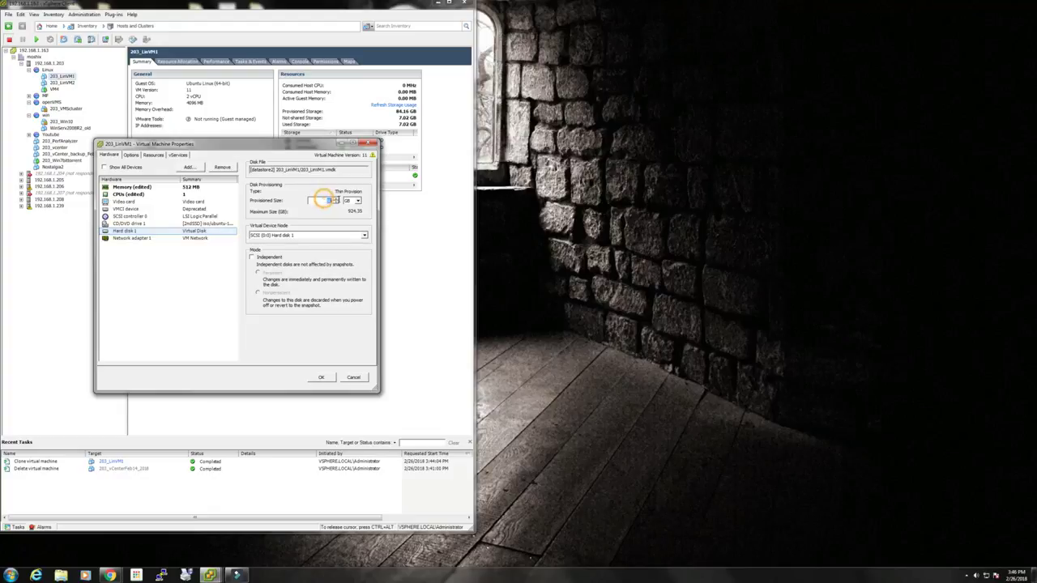
type("40")
double_click(327, 199)
type("80")
left_click(207, 195)
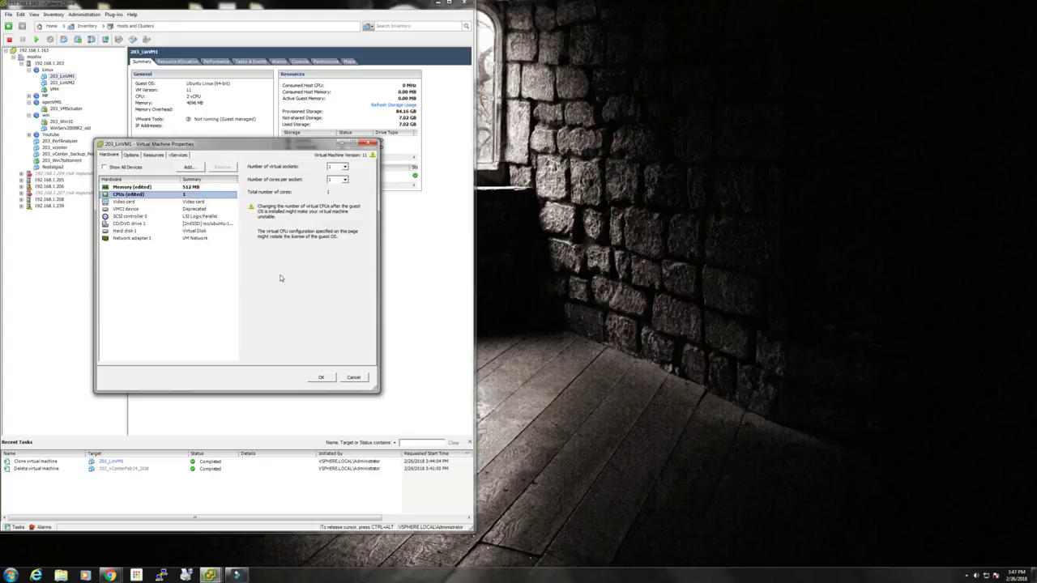
left_click(321, 377)
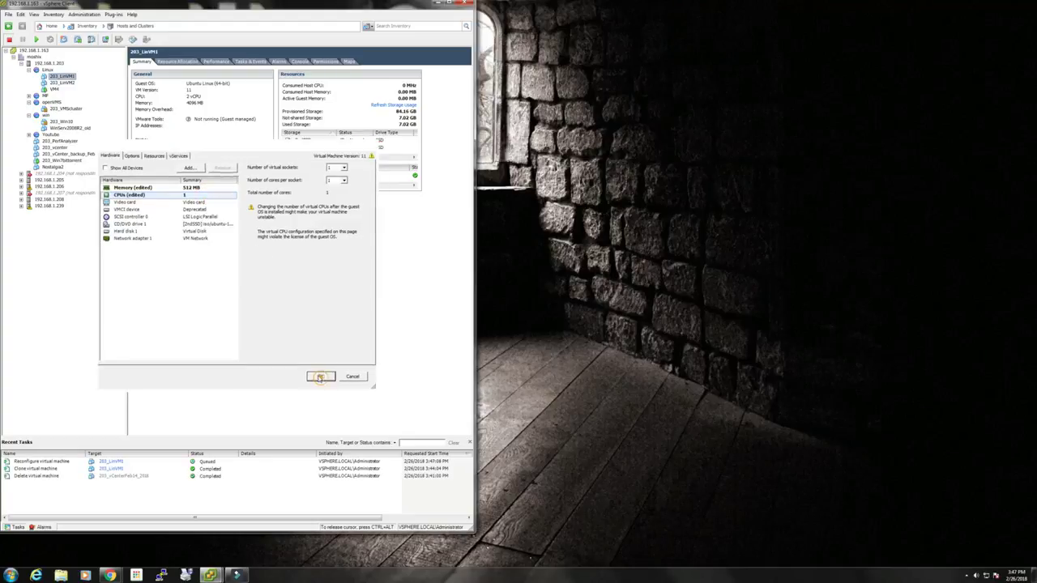
Open a console for 203_LinVM1, power it on, and let Ubuntu boot to the login prompt.
right_click(62, 76)
mouse_move(91, 78)
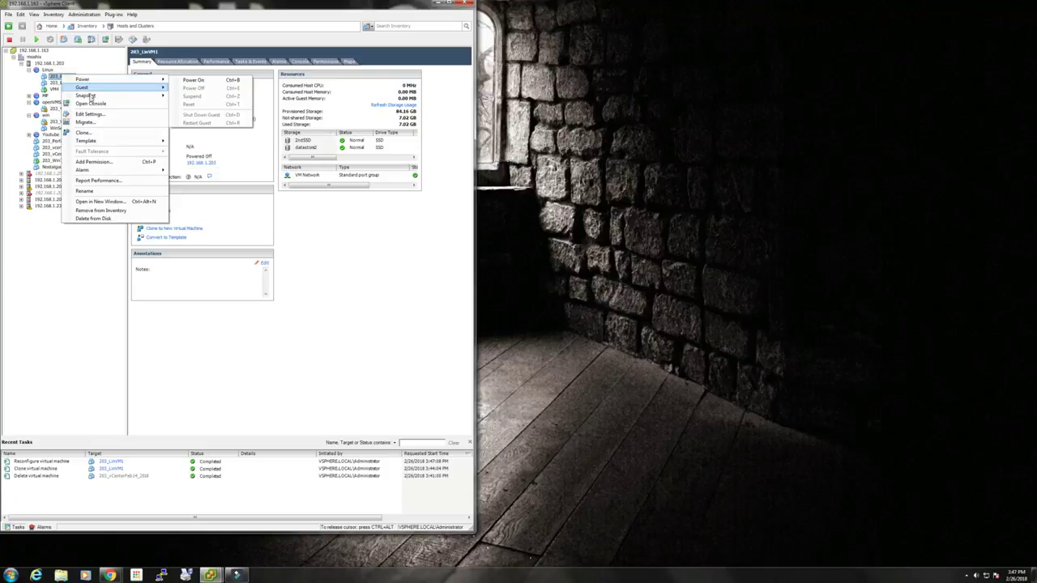
left_click(90, 103)
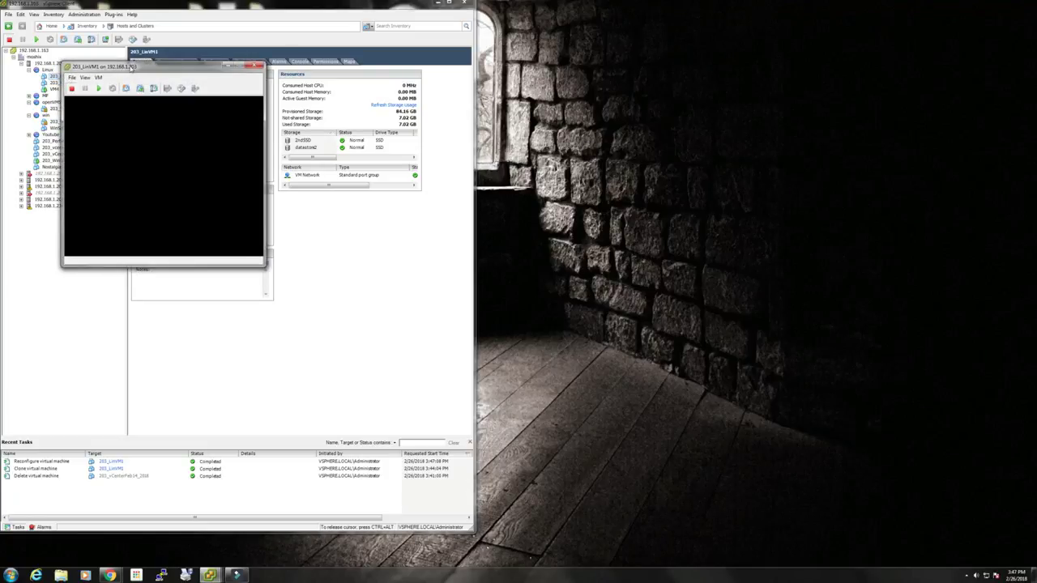
left_click_drag(129, 68, 285, 166)
left_click(253, 185)
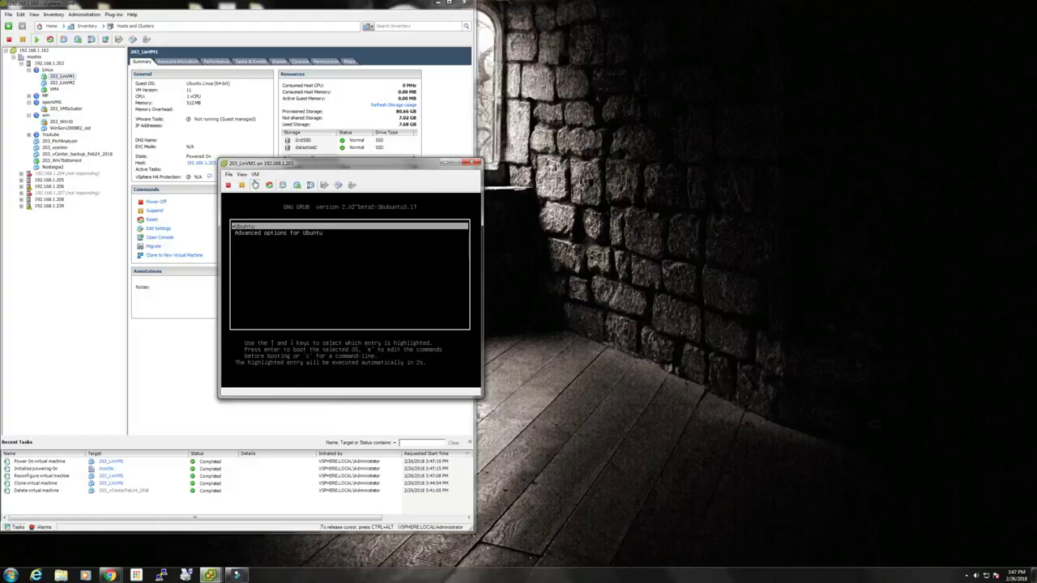
left_click(328, 254)
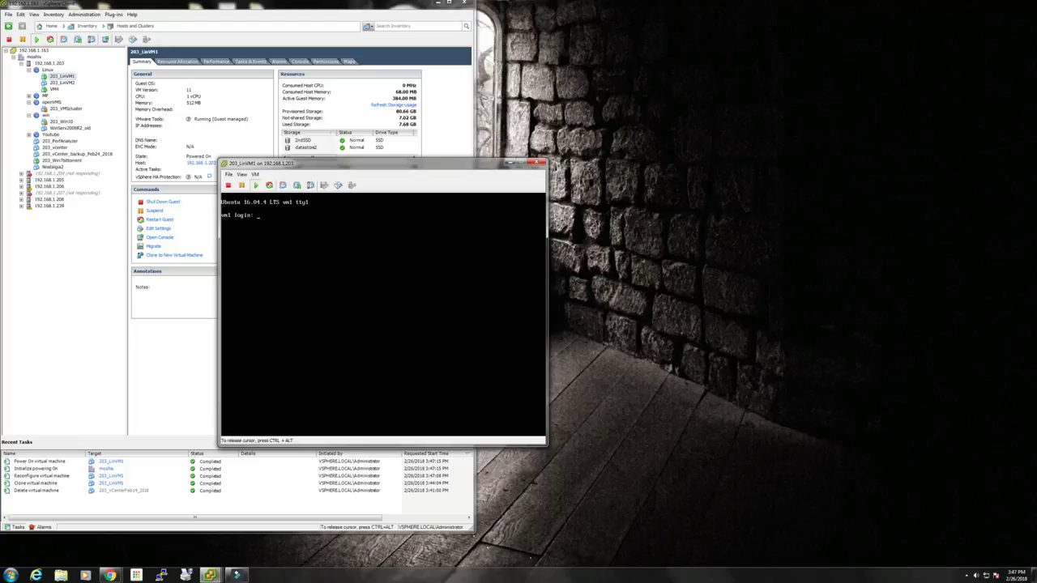
Log in to the console as root and list the directory contents with ls.
type("root")
key("Return")
key("Return")
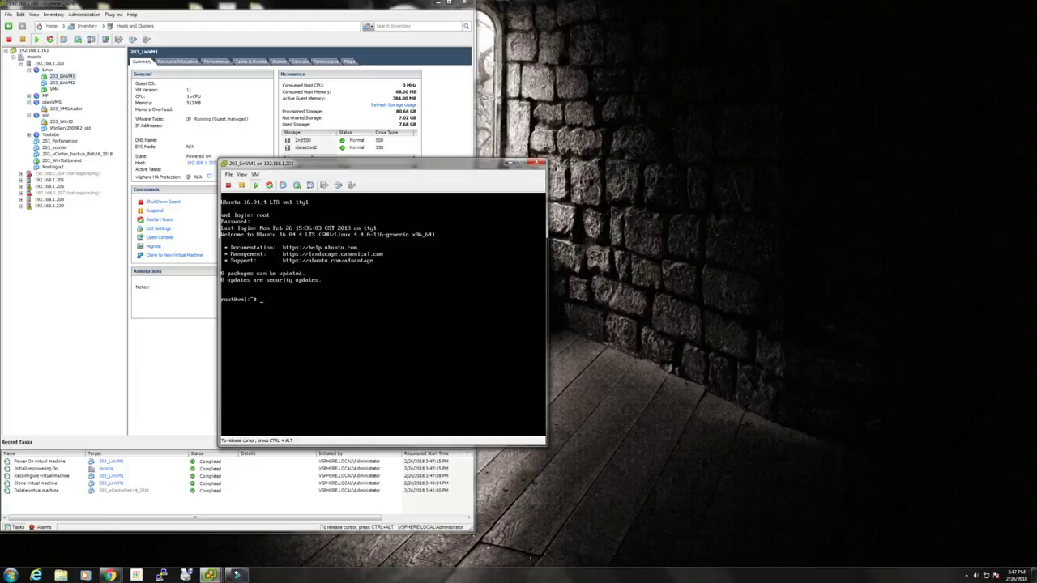
type("su")
key("BackSpace")
key("BackSpace")
key("BackSpace")
key("BackSpace")
type("ls")
key("Return")
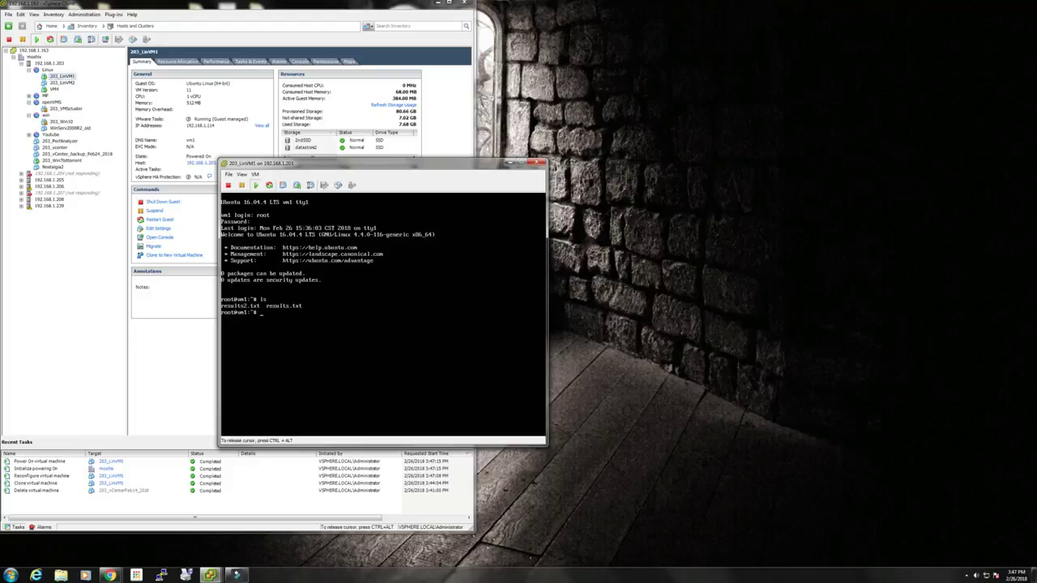
Check processes in htop, then run ifconfig showing ens160 at 192.168.1.114.
type("htop")
key("Return")
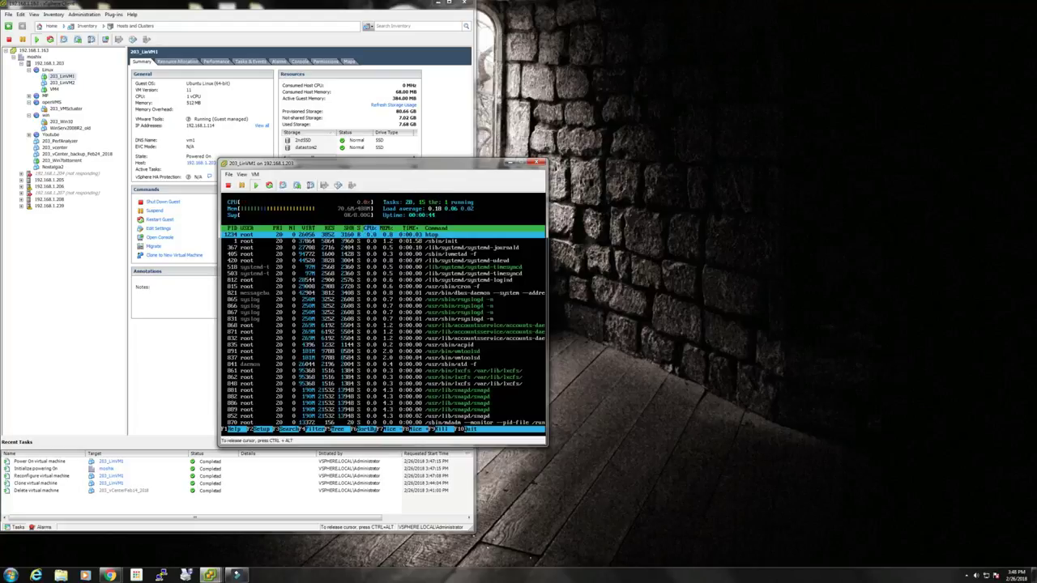
key("q")
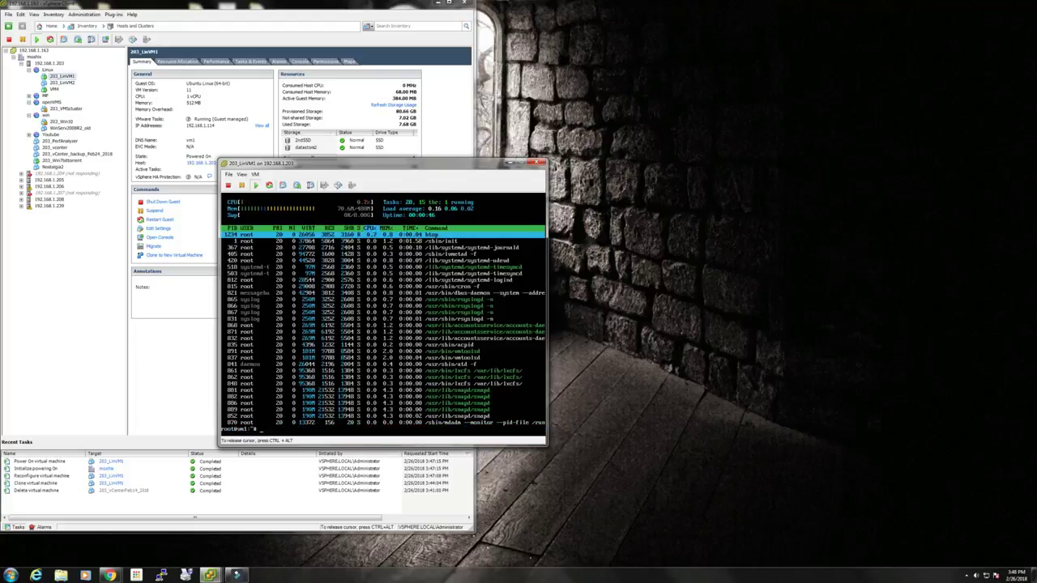
key("ctrl+alt")
left_click(396, 192)
type("ifconfig")
key("Return")
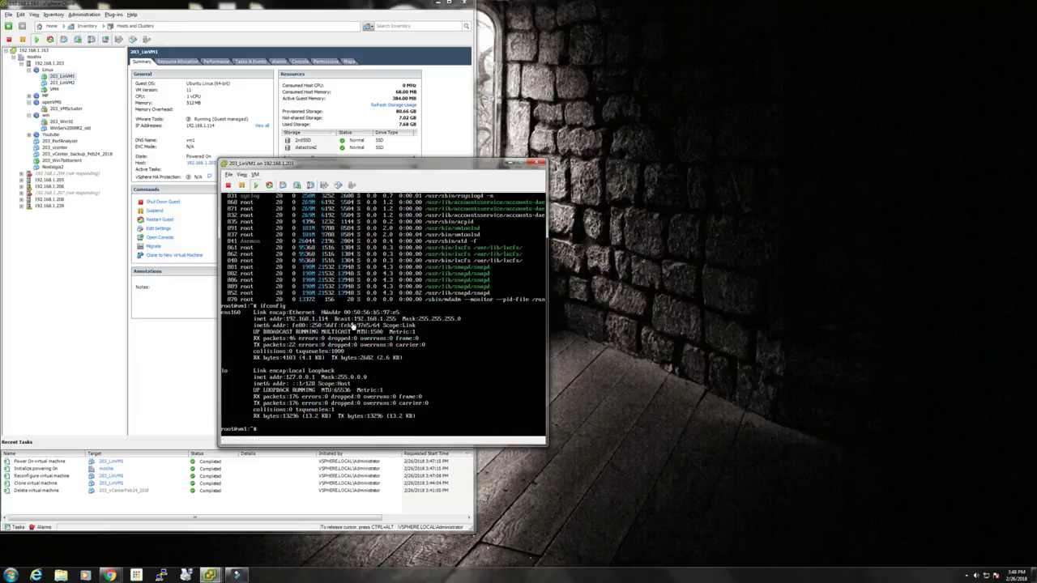
key("ctrl+alt")
Start a PuTTY SSH session to 192.168.1.114 on port 22 and accept the host key.
left_click(162, 575)
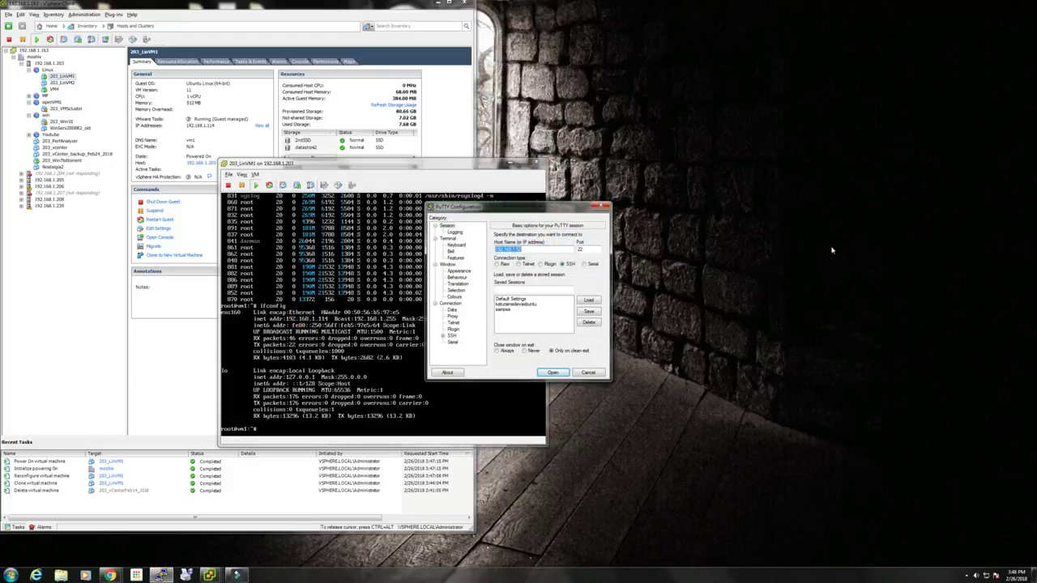
type("192.168.1.114")
left_click(553, 374)
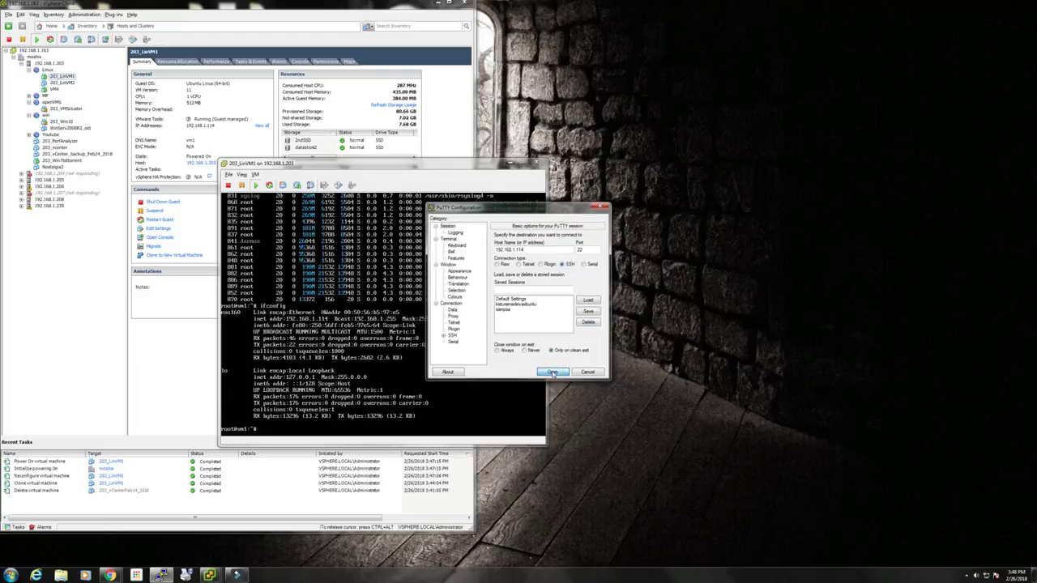
left_click(503, 343)
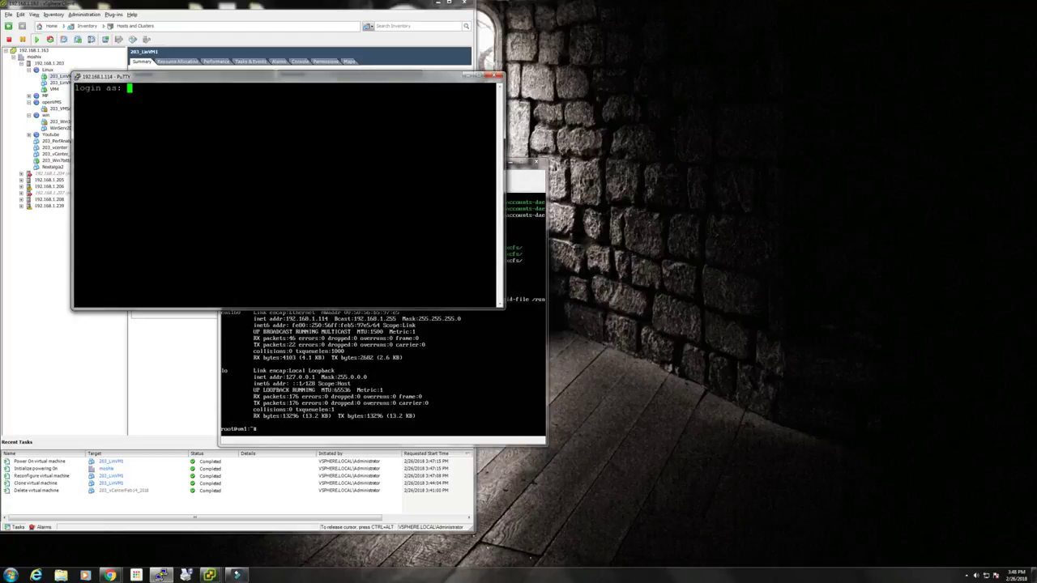
Attempt root login twice, both refused with Access denied, then move PuTTY aside.
type("root")
key("Return")
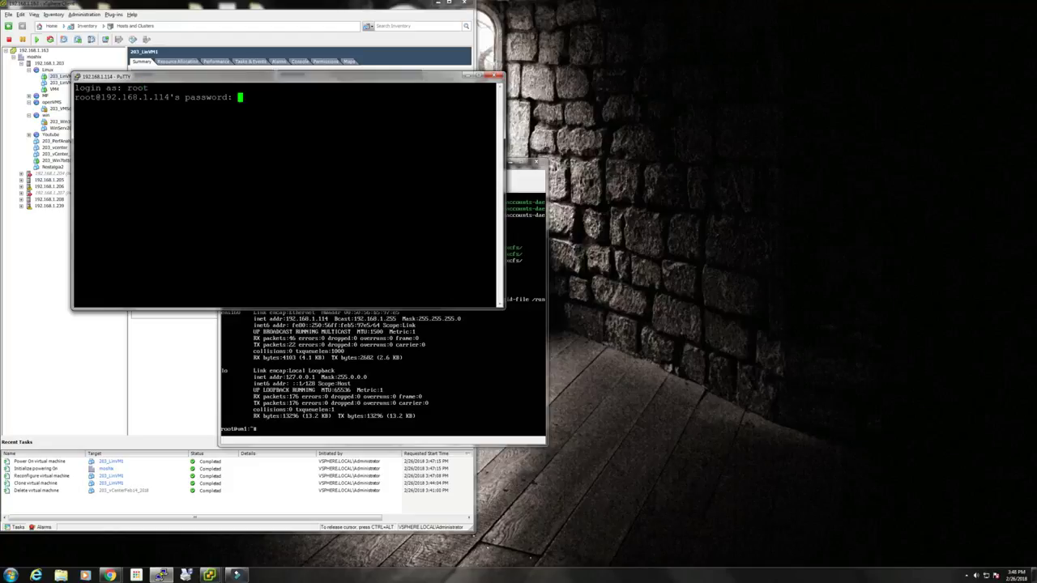
key("Return")
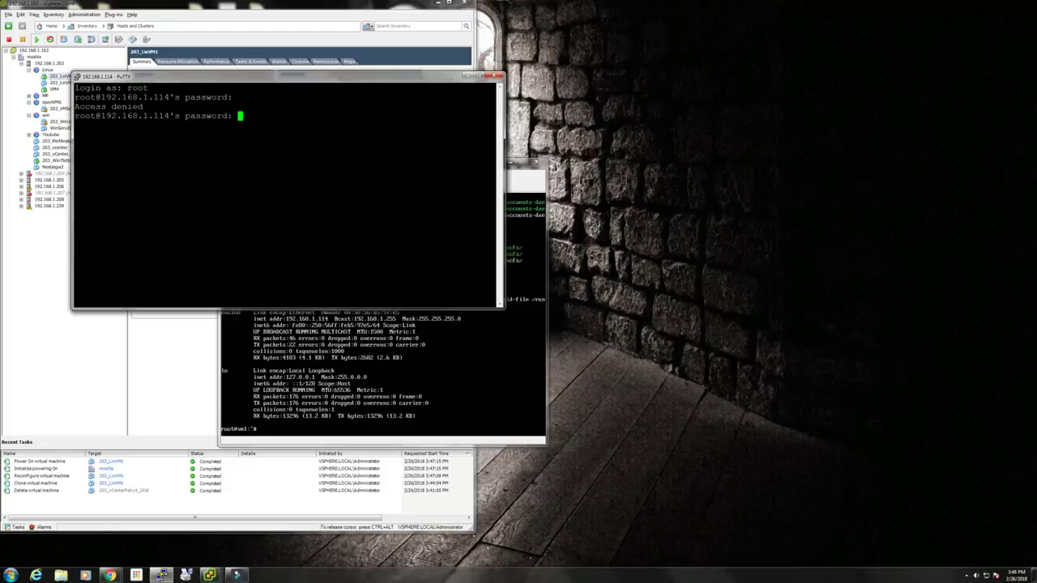
key("Return")
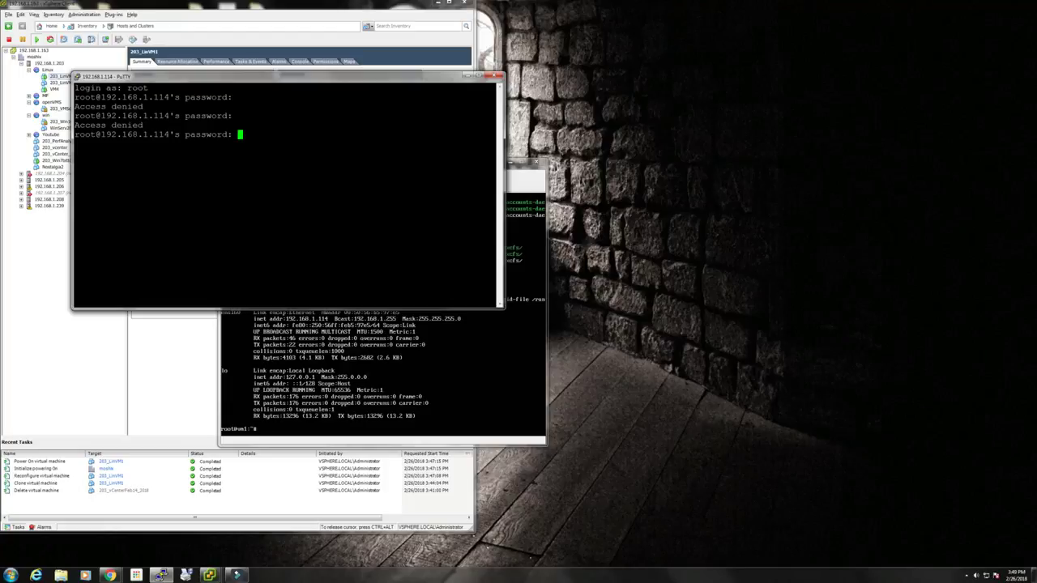
left_click_drag(394, 83, 696, 104)
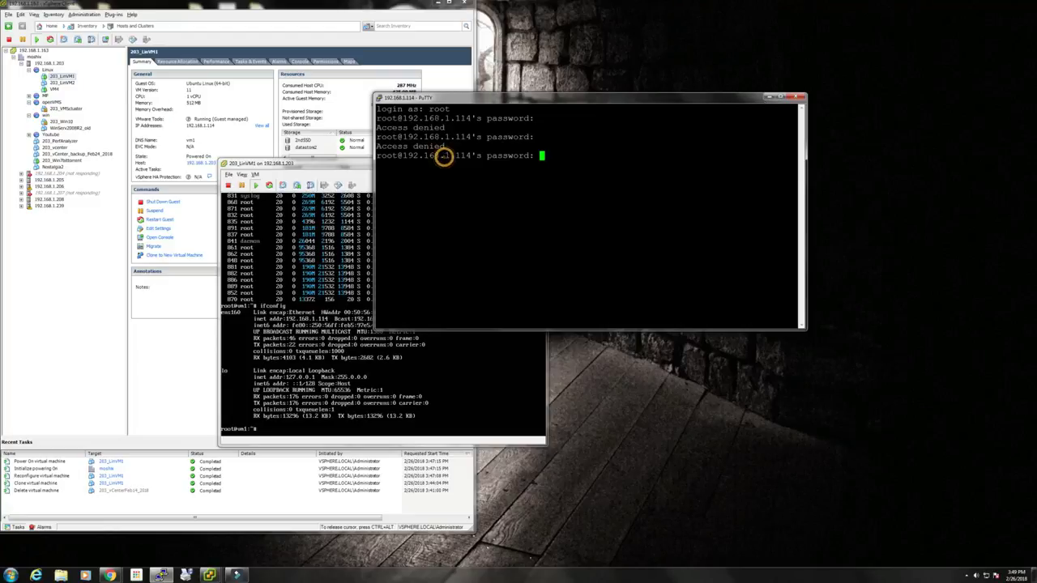
Start the SSH service in the 203_LinVM1 console with 'service ssh start'.
left_click(279, 229)
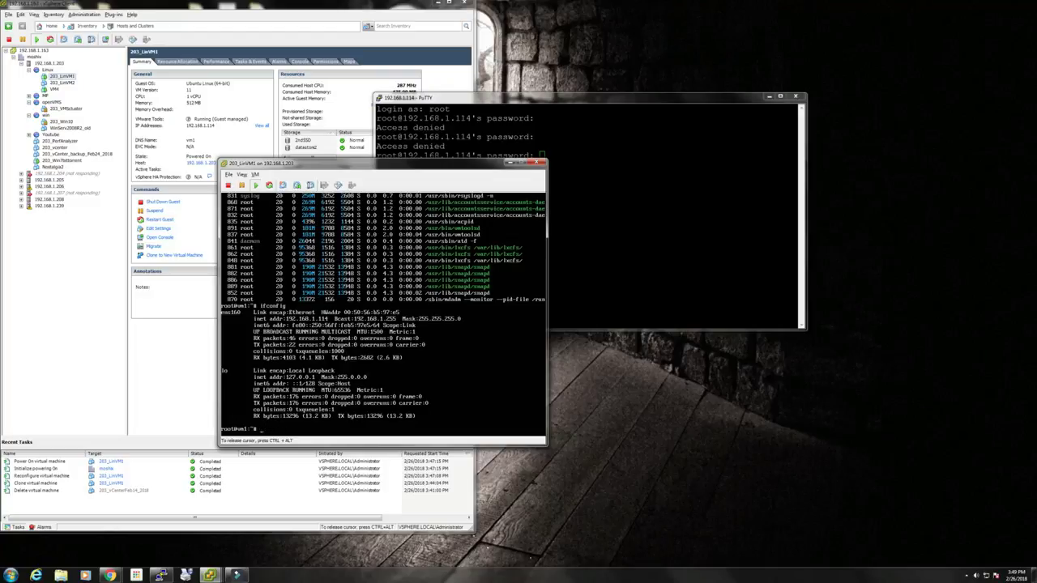
type("service ssh start")
key("Return")
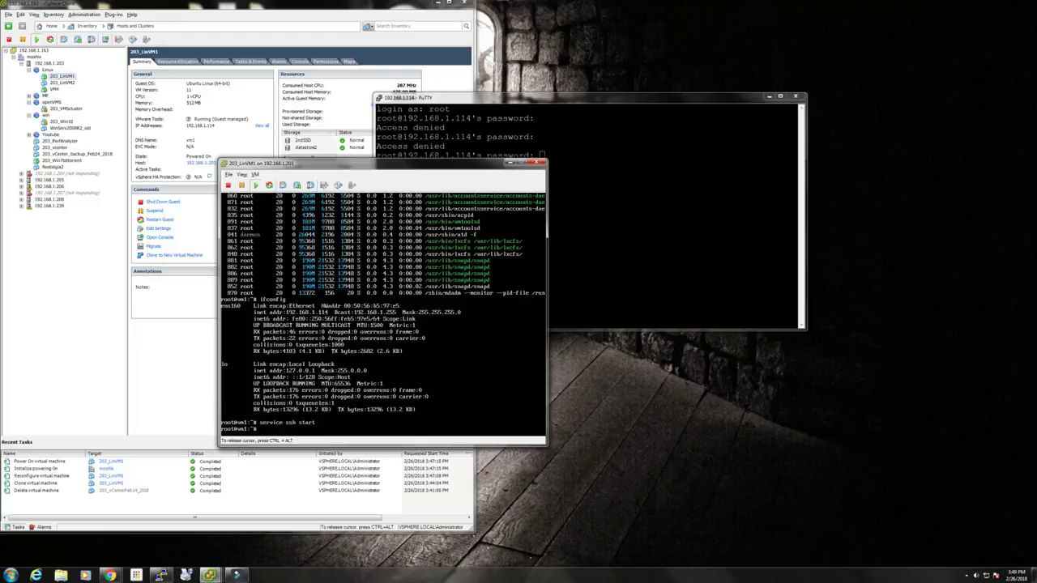
Return to the PuTTY session and resubmit the root password.
key("ctrl+alt")
left_click(668, 180)
key("Return")
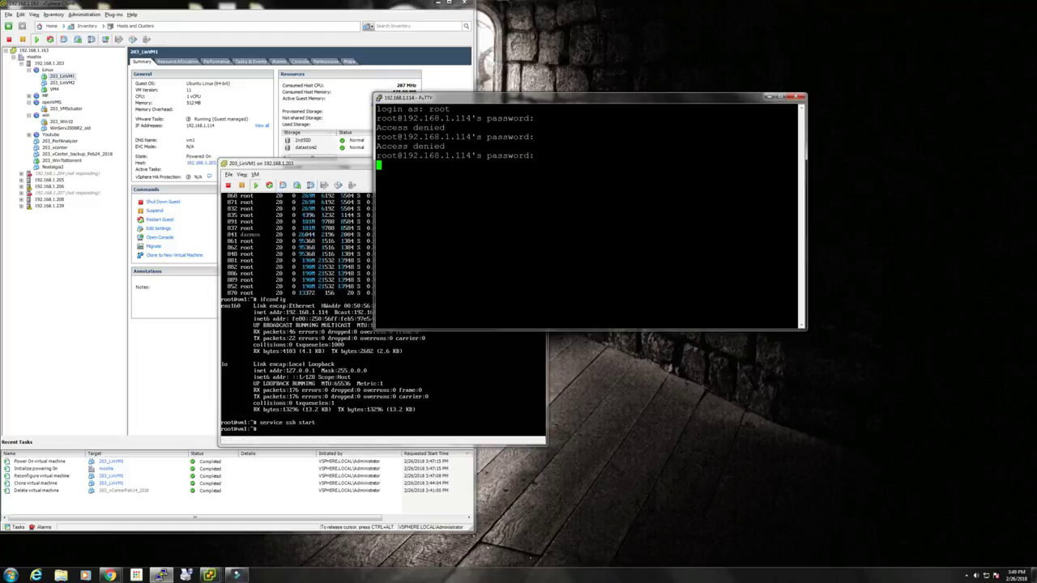
right_click(521, 104)
Open a new PuTTY session to 192.168.1.52 with a 22-point terminal font.
left_click(554, 186)
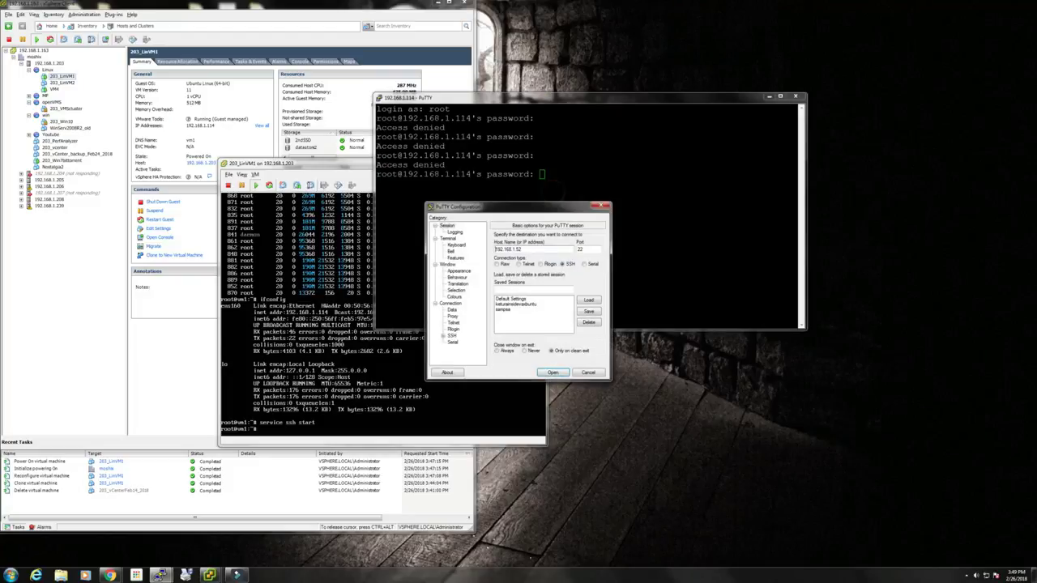
left_click(460, 271)
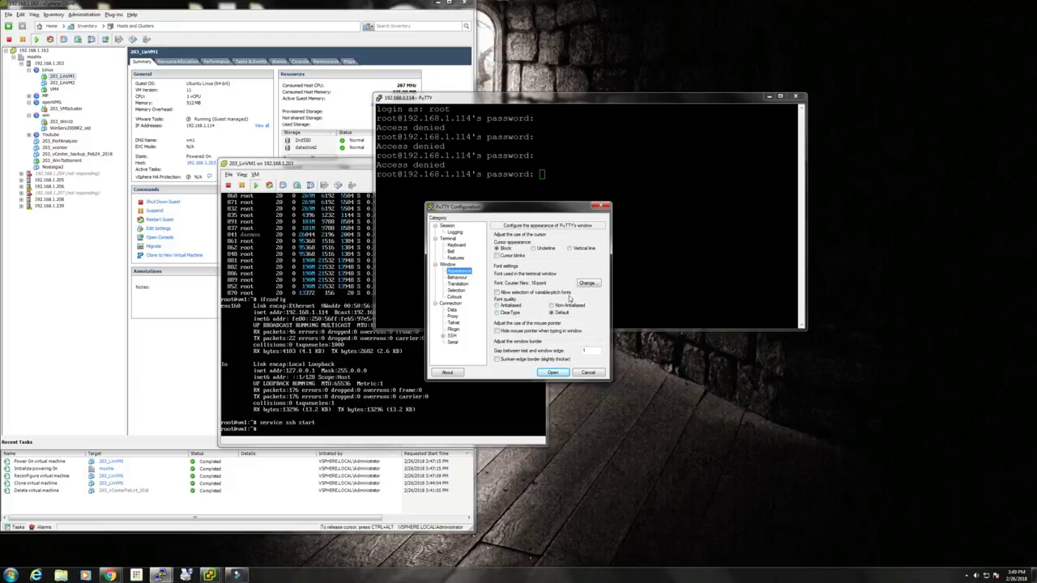
left_click(586, 283)
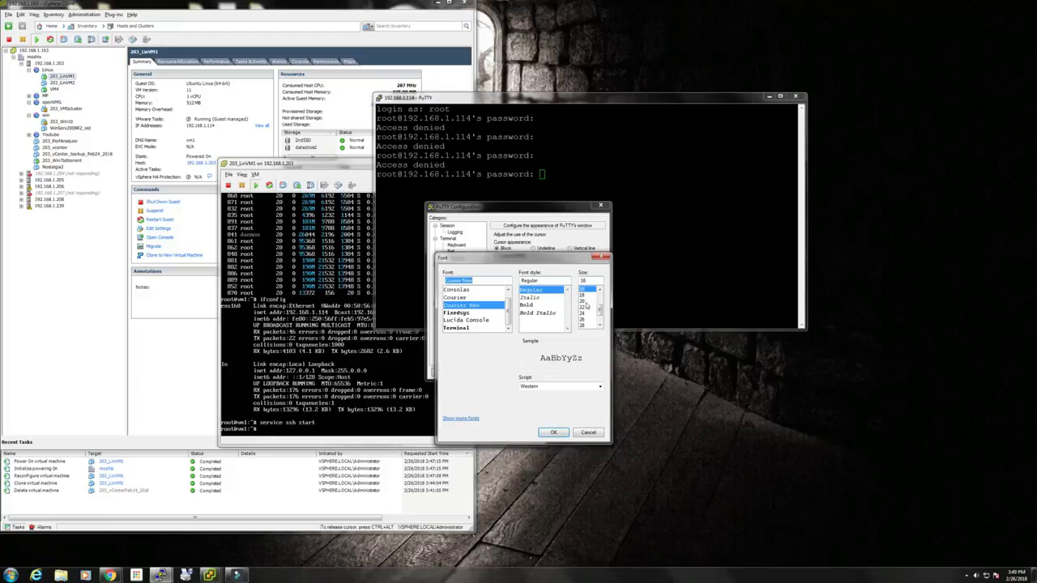
left_click(583, 301)
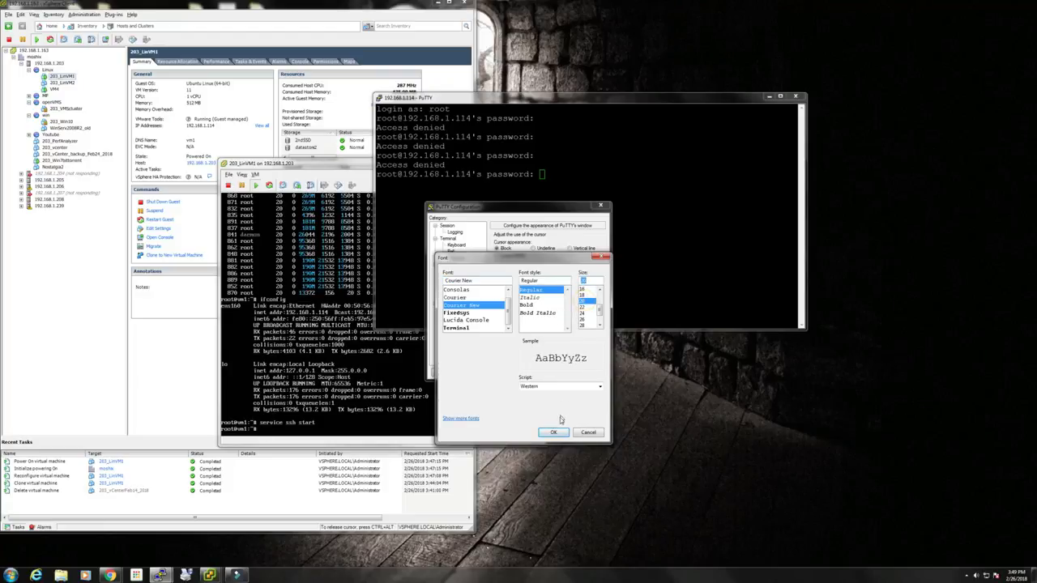
left_click(588, 307)
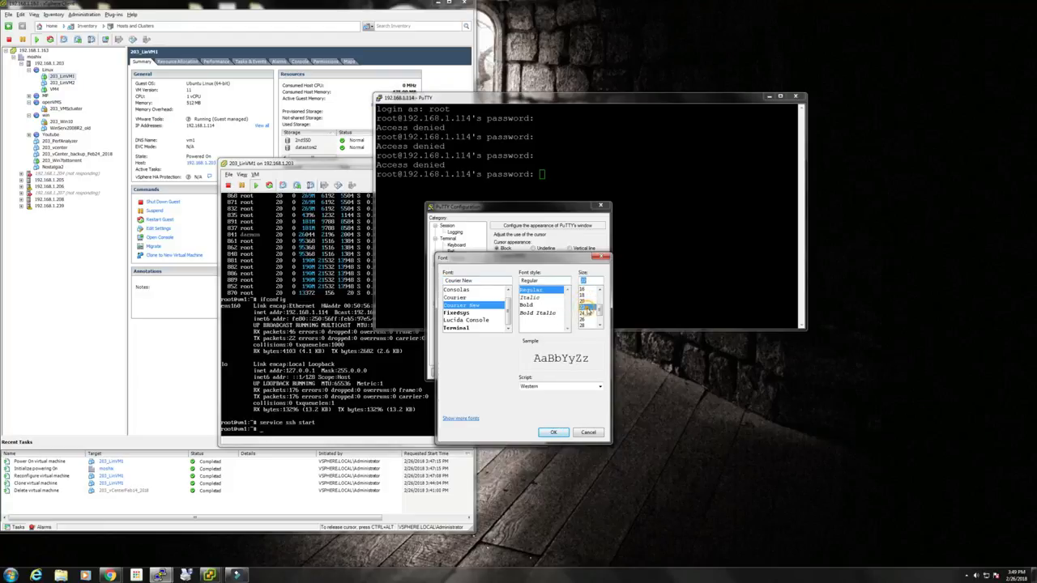
left_click(553, 432)
left_click(544, 442)
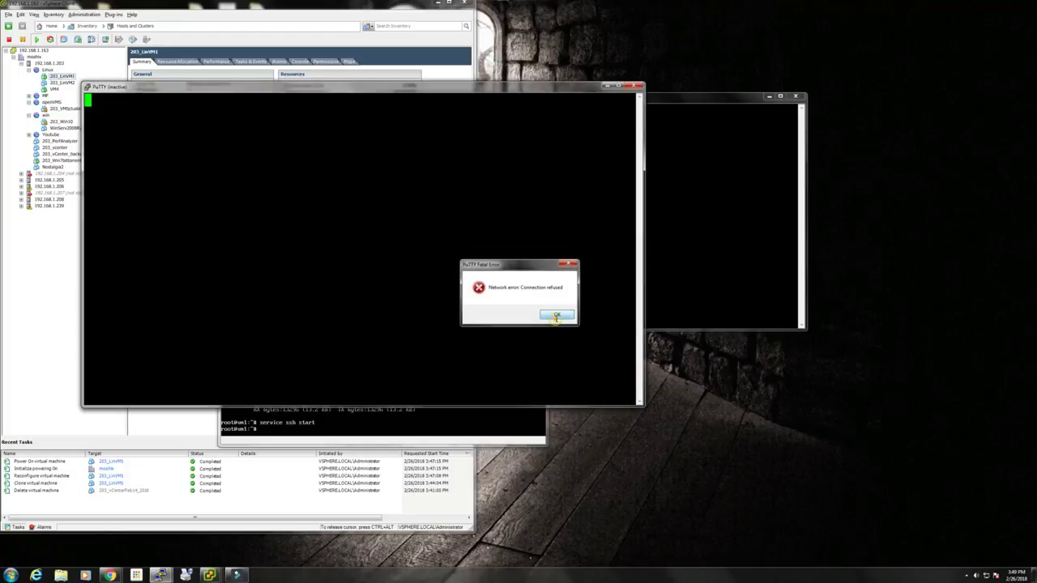
Dismiss the 'Connection refused' error and close the PuTTY windows.
left_click(552, 313)
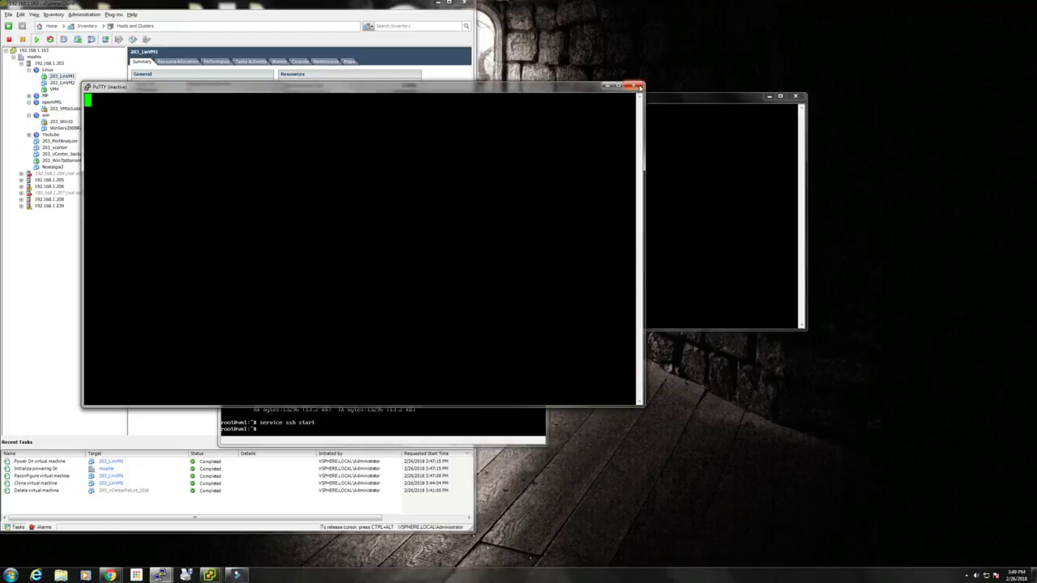
left_click(638, 86)
left_click(792, 100)
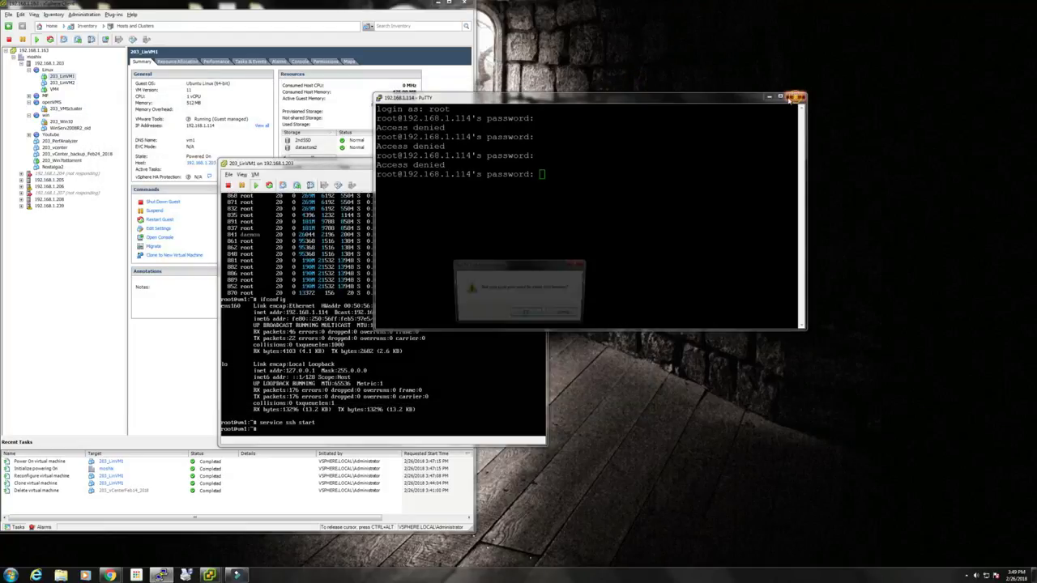
Confirm closing PuTTY, then request DHCP addresses on eth0 and ens160, checking ifconfig.
left_click(520, 318)
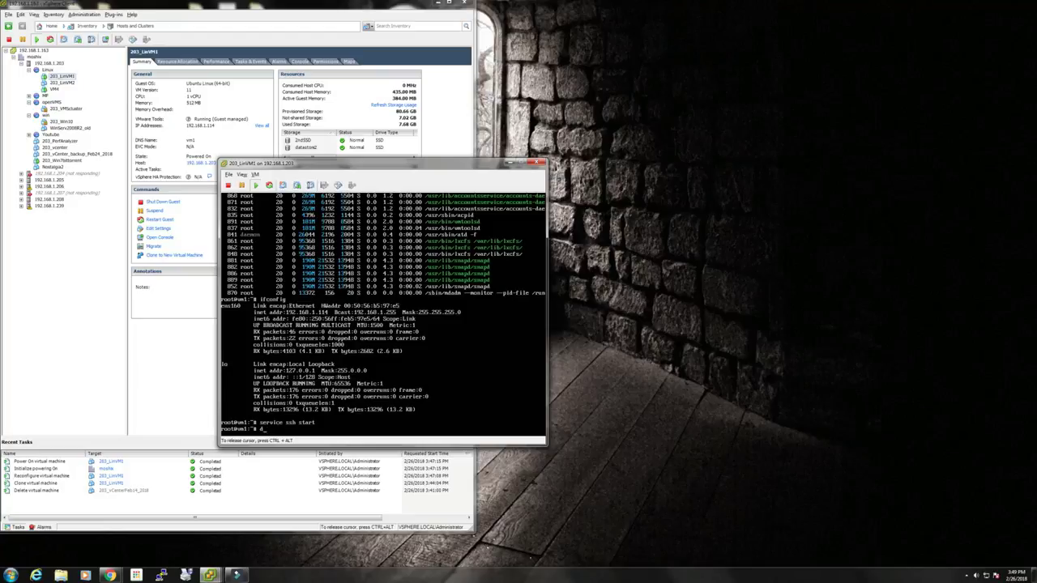
type("eth0")
key("Return")
type("if")
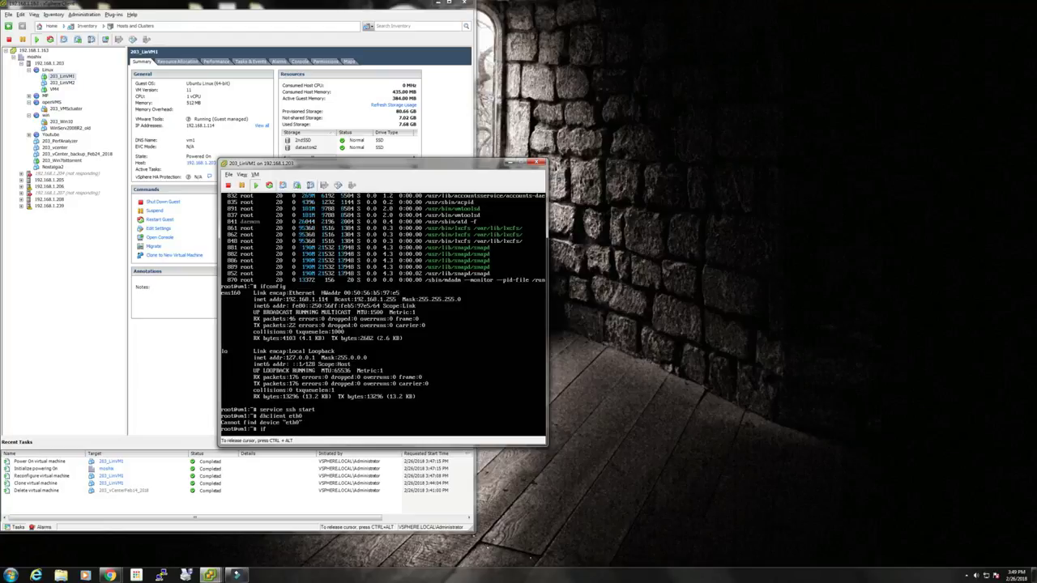
type("config")
key("Return")
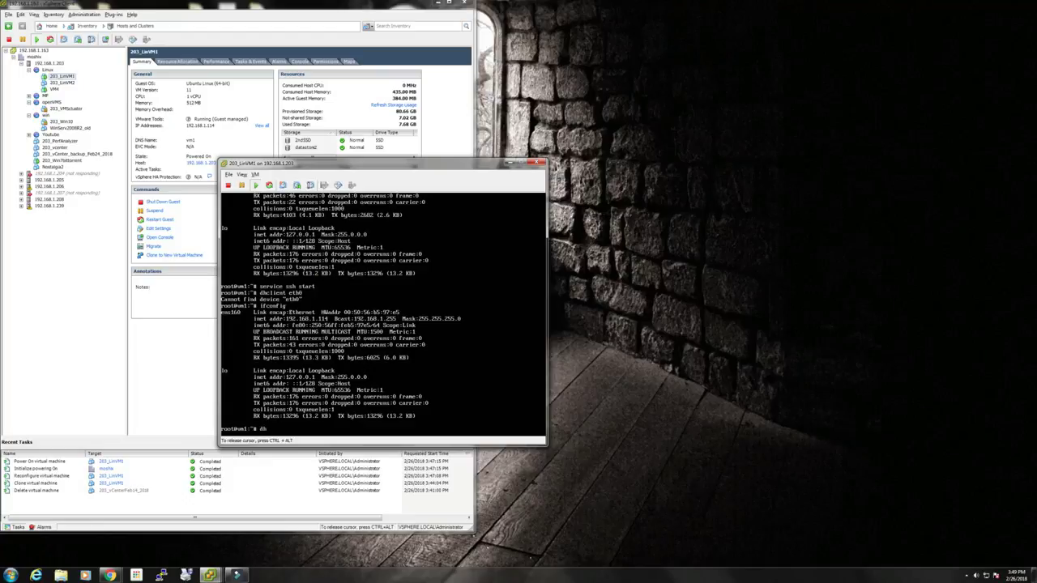
type("dhclient ens160")
key("Return")
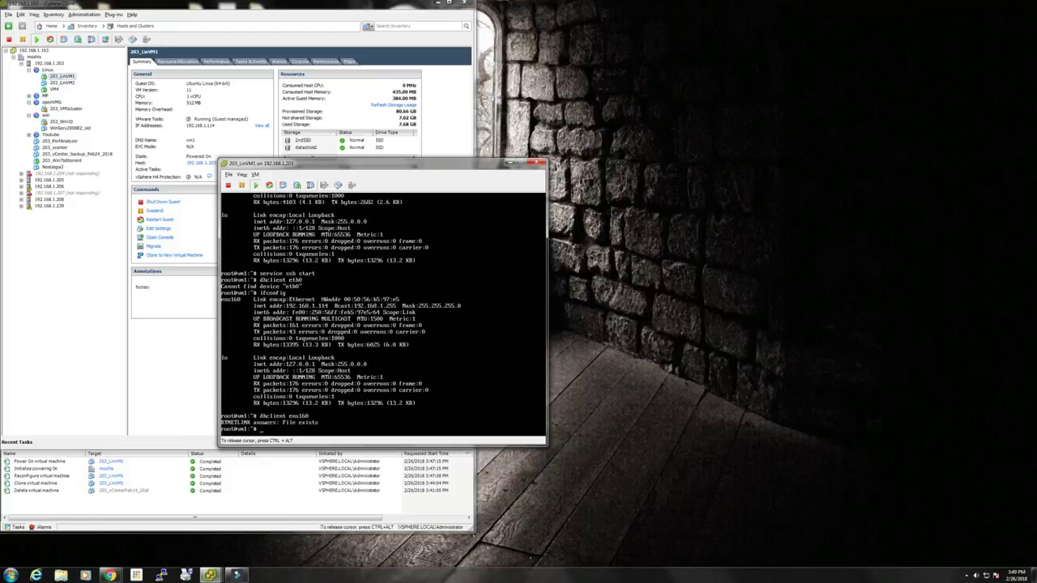
type("ifconfig")
key("Return")
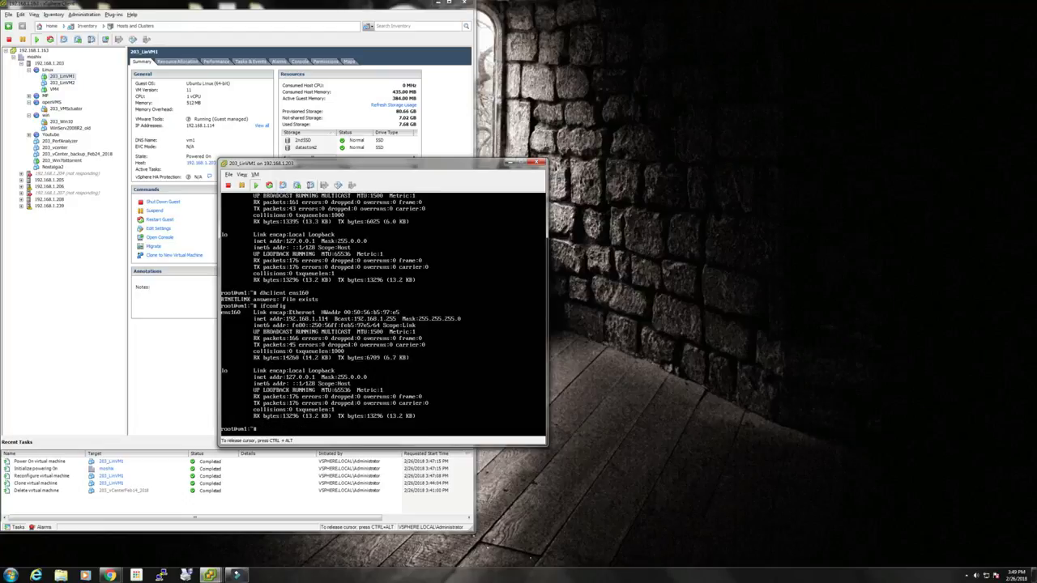
Ping yahoo.com to verify internet access, then stop it and clear the console.
type("ping yahoo.com")
key("Return")
key("ctrl+c")
type("clear")
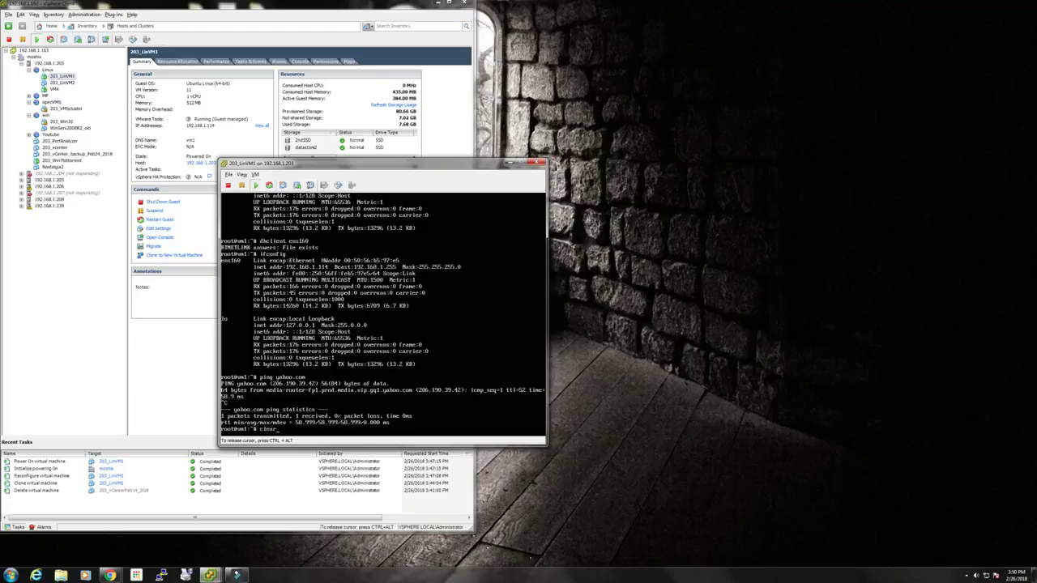
key("Return")
key("ctrl+alt")
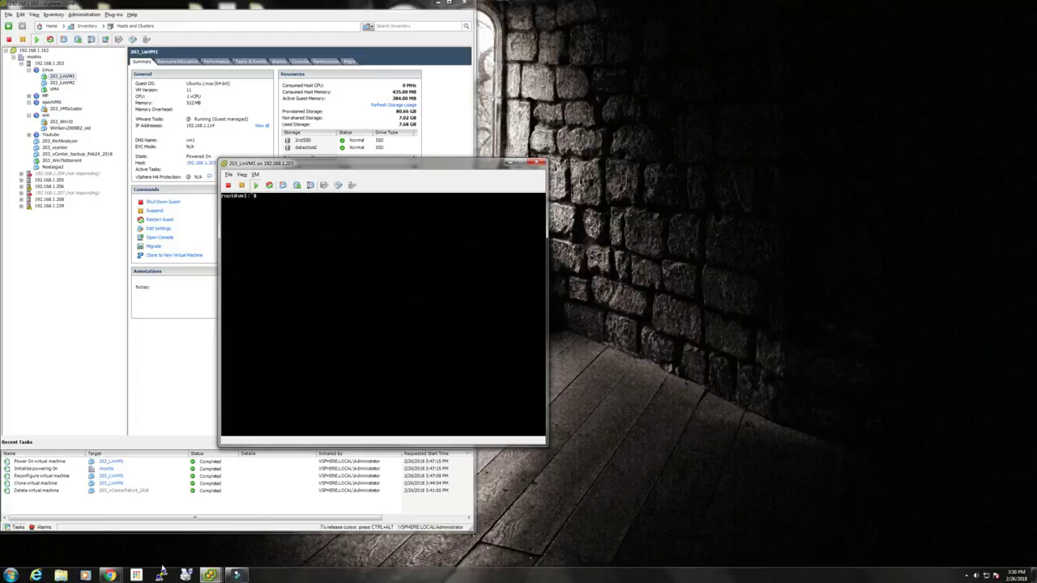
left_click(161, 575)
Set the PuTTY terminal font to Courier New, 22 point.
left_click(459, 271)
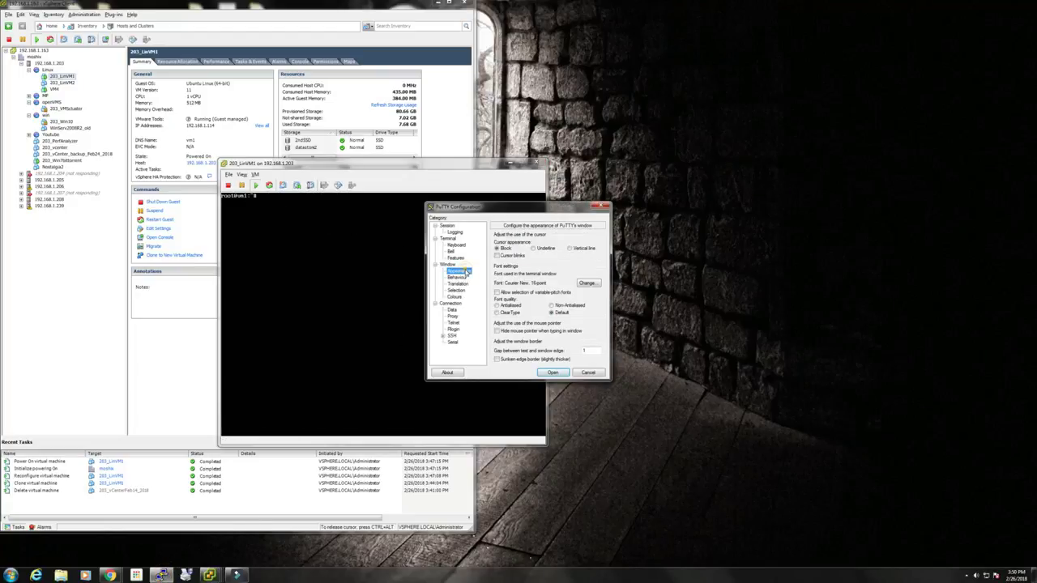
left_click(589, 285)
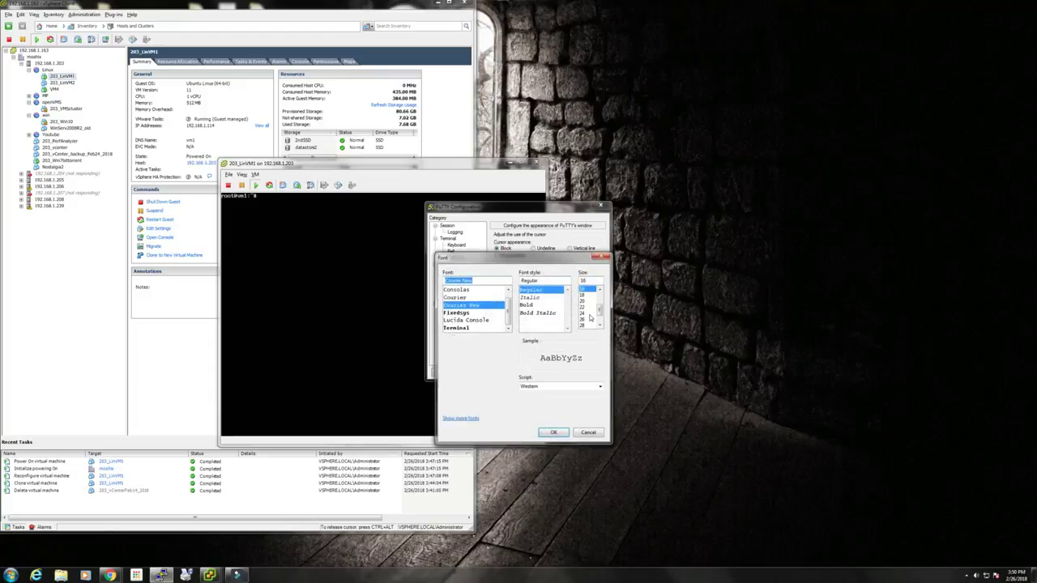
left_click(588, 312)
left_click(586, 307)
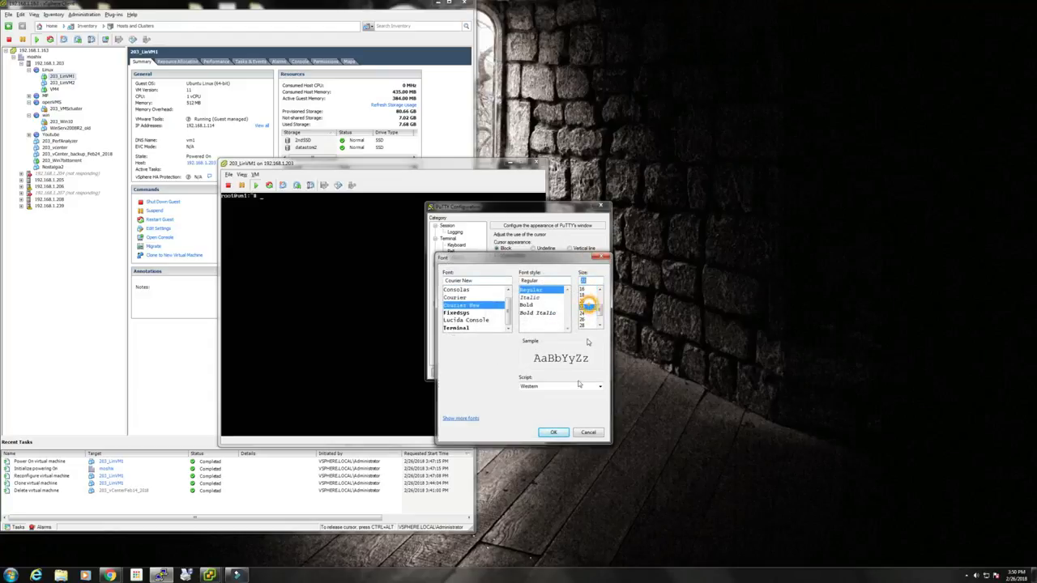
left_click(553, 431)
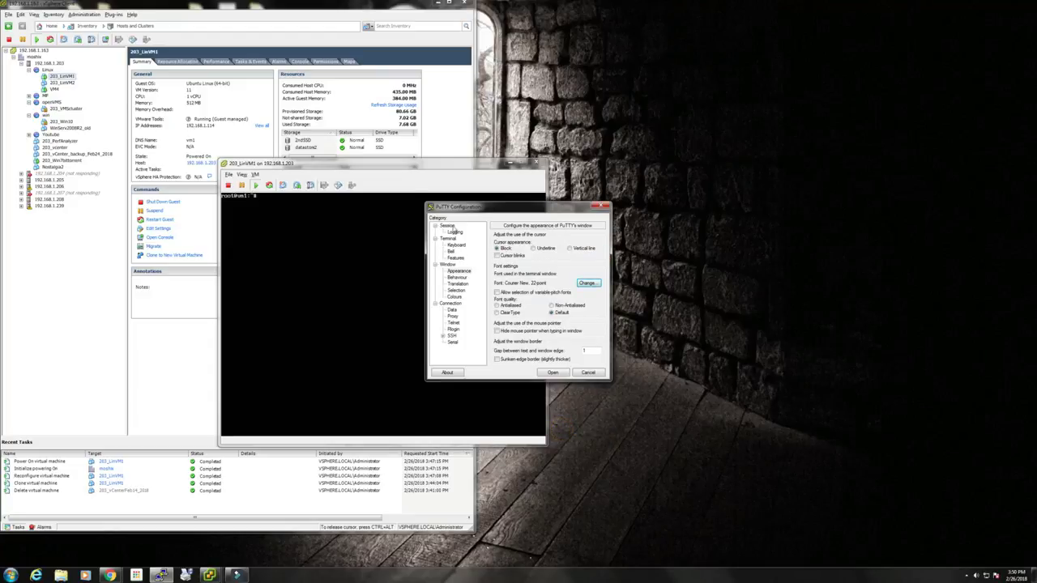
Connect to 192.168.1.114 and log in as root, which is denied.
left_click(450, 226)
left_click(525, 249)
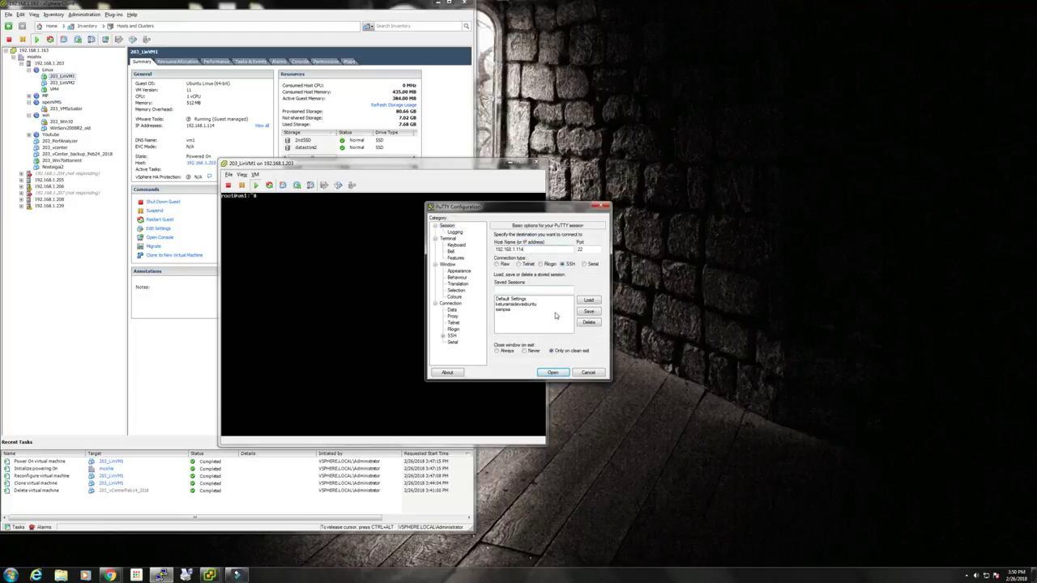
left_click(554, 373)
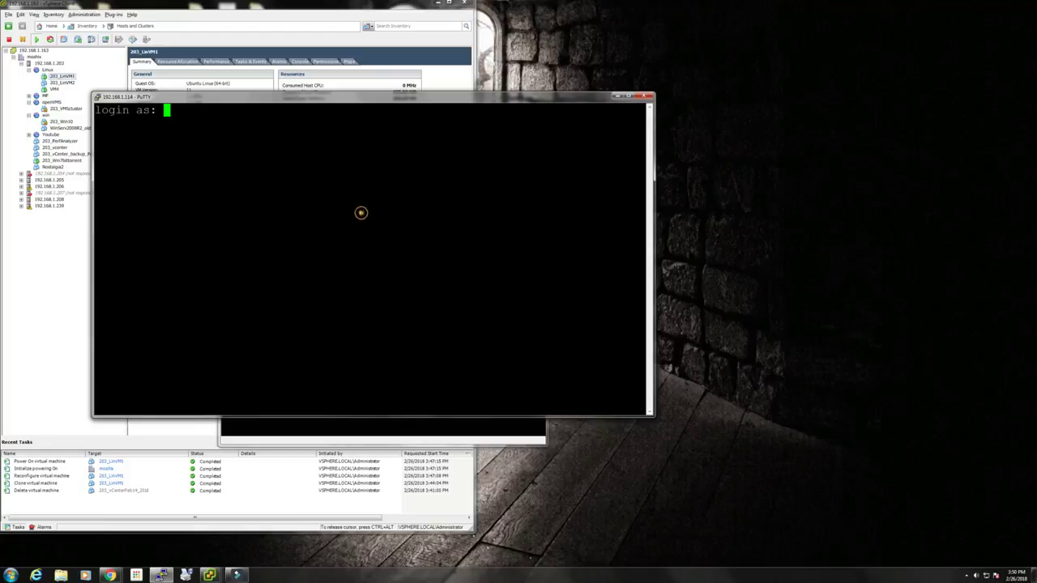
type("root")
key("Return")
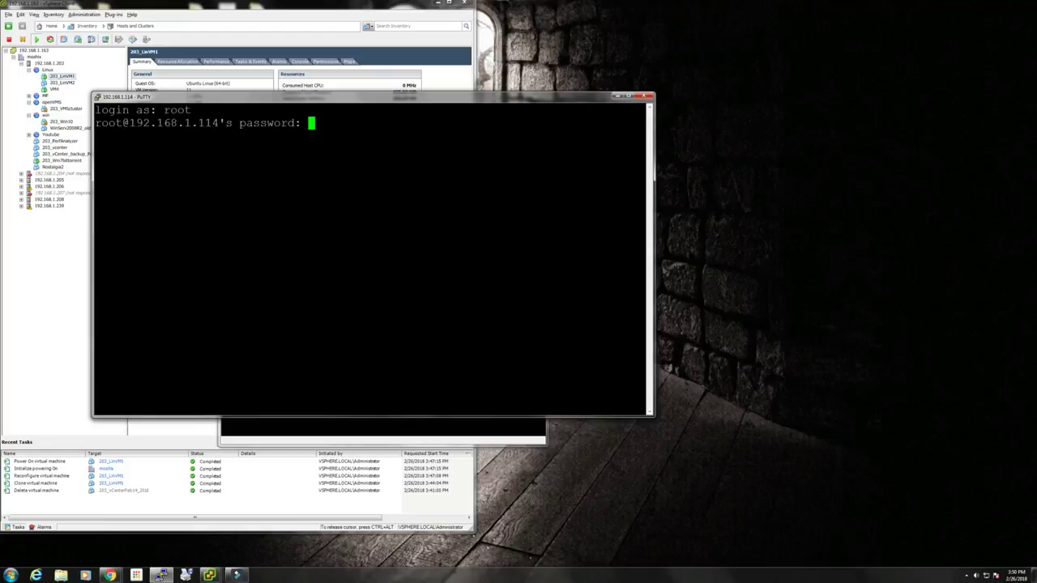
key("Return")
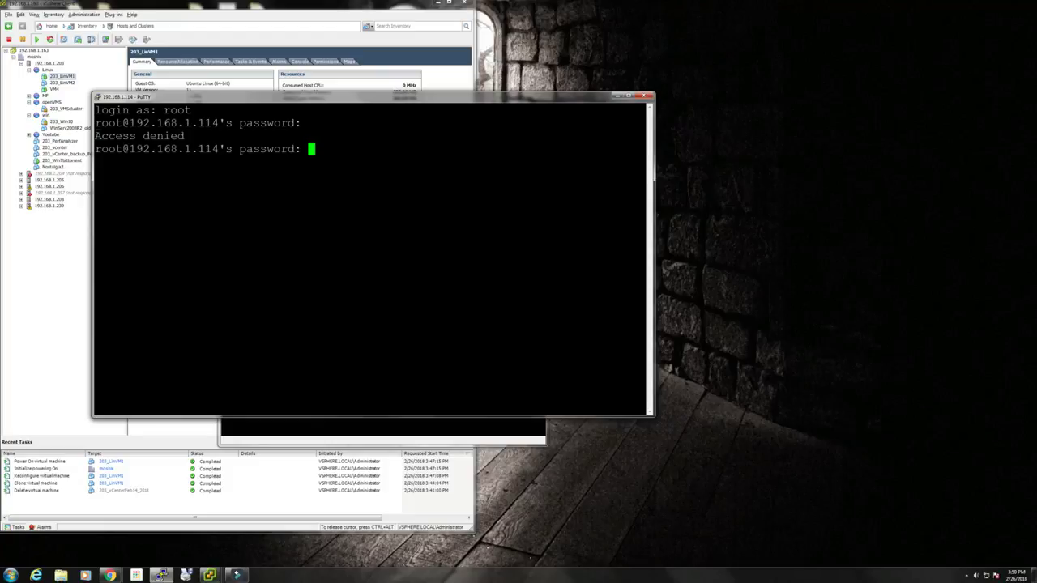
left_click_drag(389, 97, 779, 100)
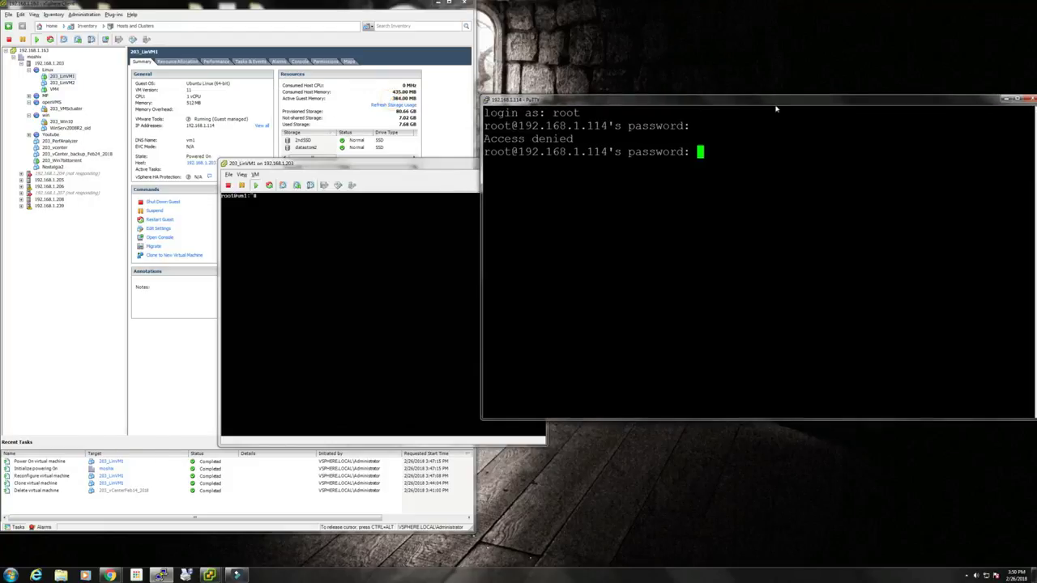
left_click(419, 242)
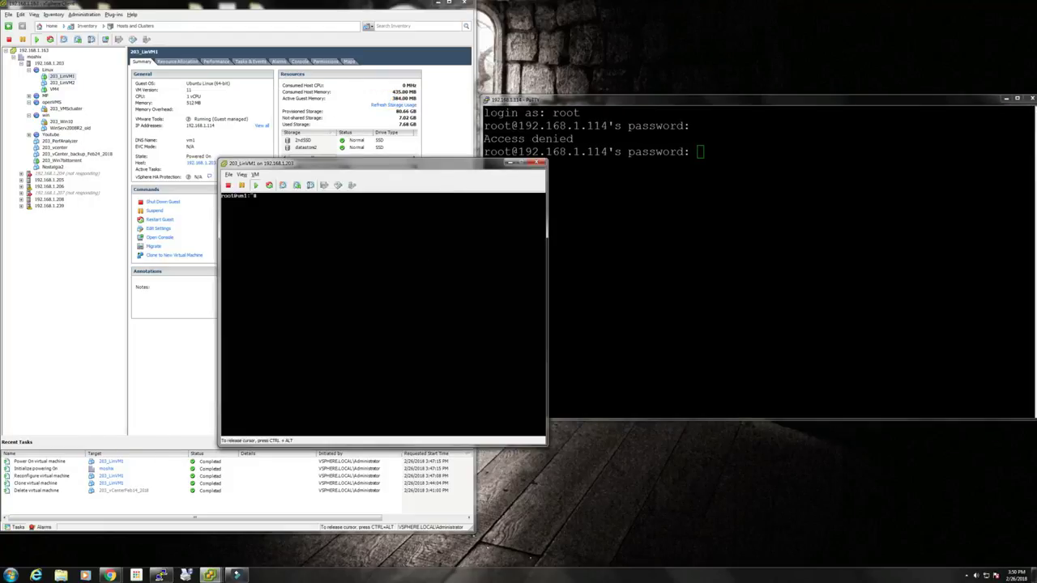
Edit /etc/ssh/sshd_config in vi to set PermitRootLogin yes and save.
type("vi /etc/ssh/sshd_config")
key("Return")
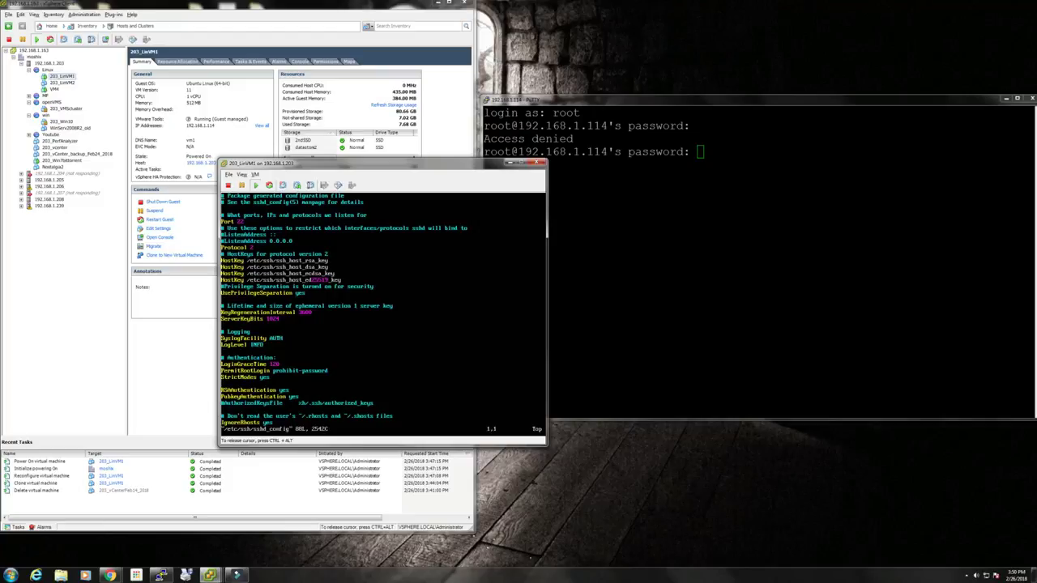
key("Down")
key("Down")
key("Down")
key("Down")
key("Down")
key("Down")
key("Down")
key("Down")
key("shift+d")
type("ayes")
key("Escape")
type(":wq")
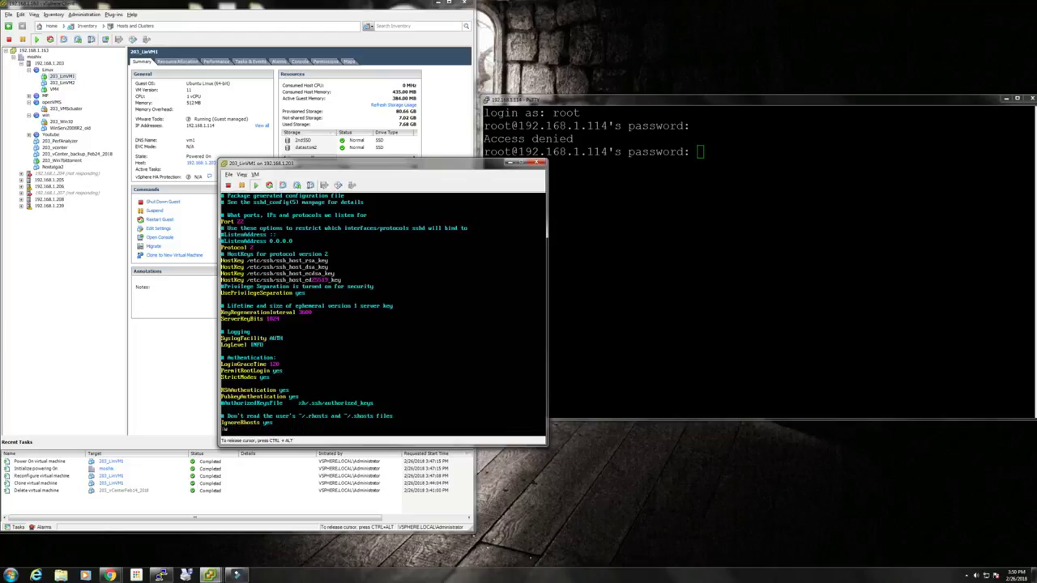
key("Return")
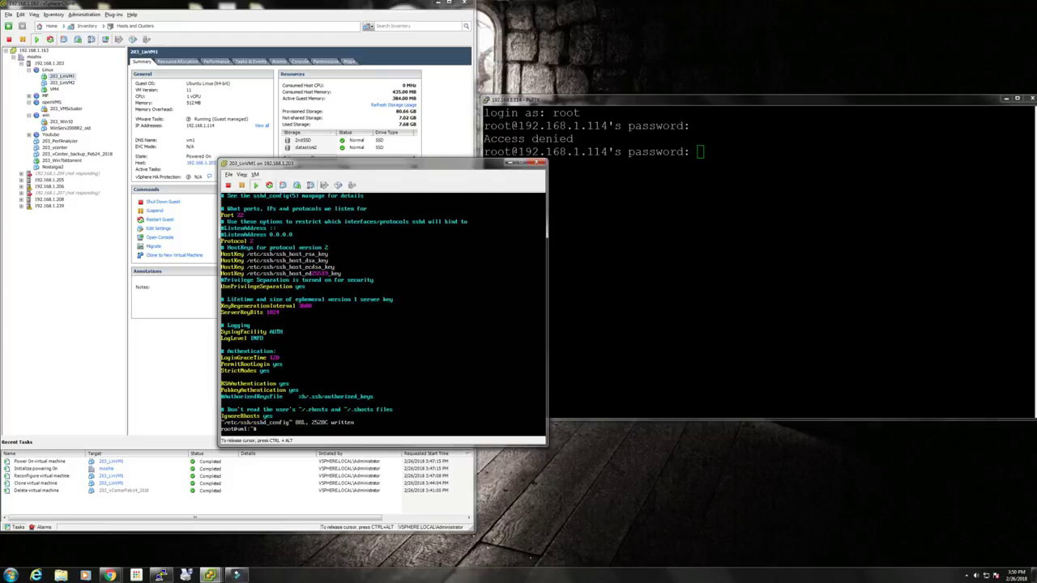
Restart the ssh service, then retry the root password in PuTTY.
type("service ssh restart")
key("Return")
key("ctrl+alt")
left_click(747, 145)
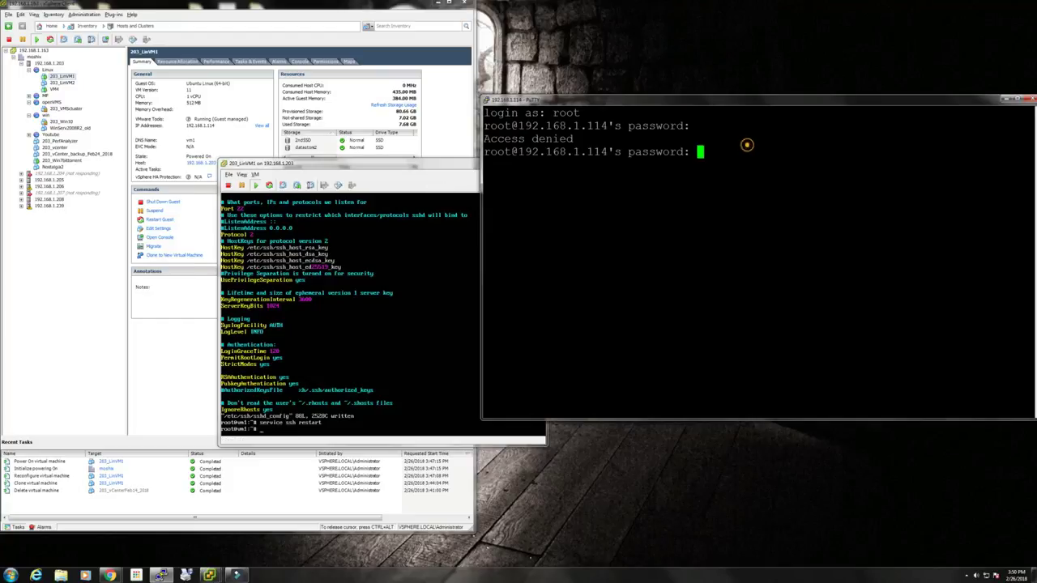
key("Return")
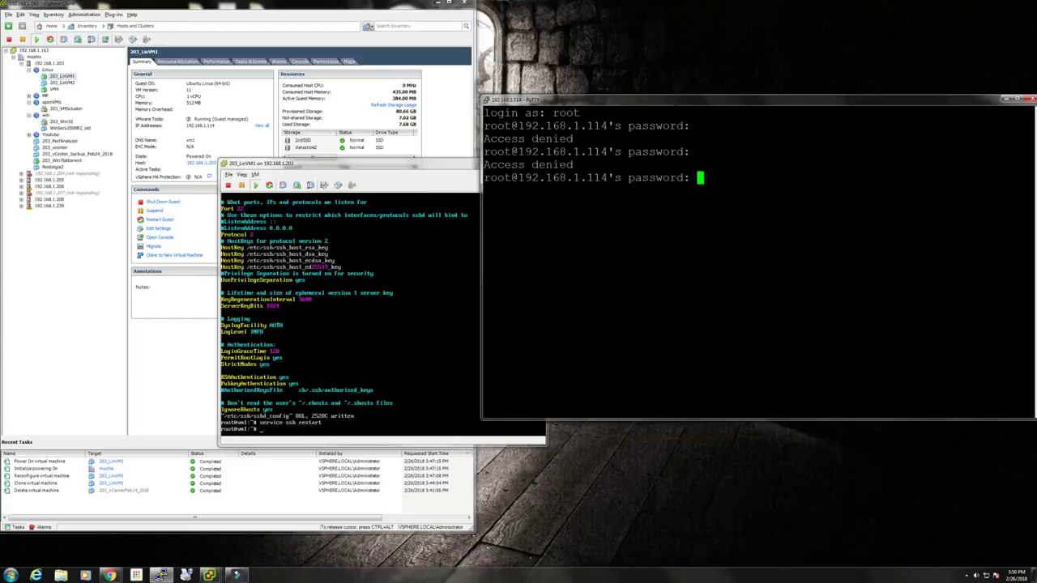
Start a new PuTTY session and close the failed one.
right_click(665, 101)
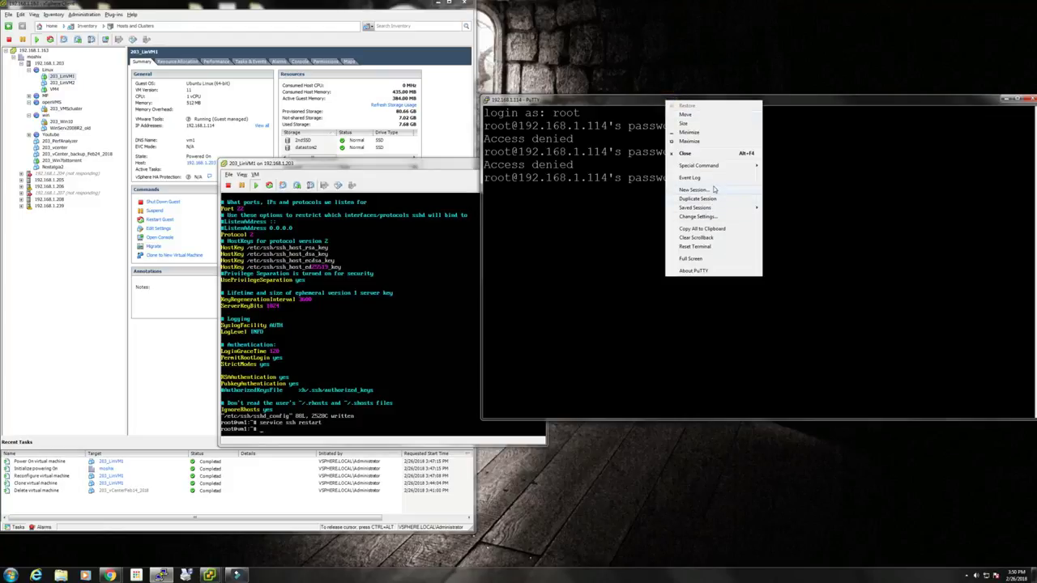
left_click(713, 189)
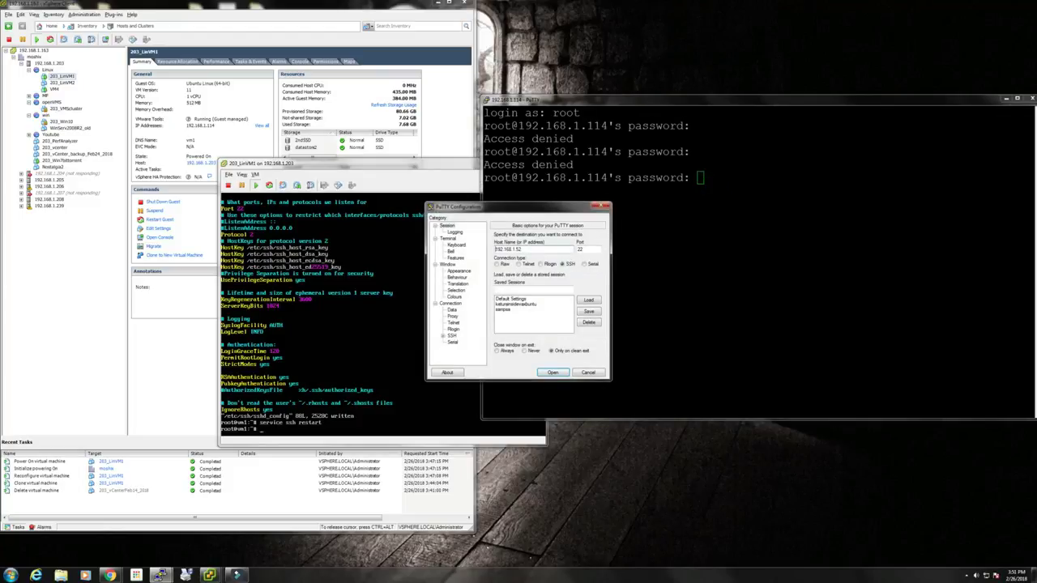
left_click(1031, 98)
left_click(525, 315)
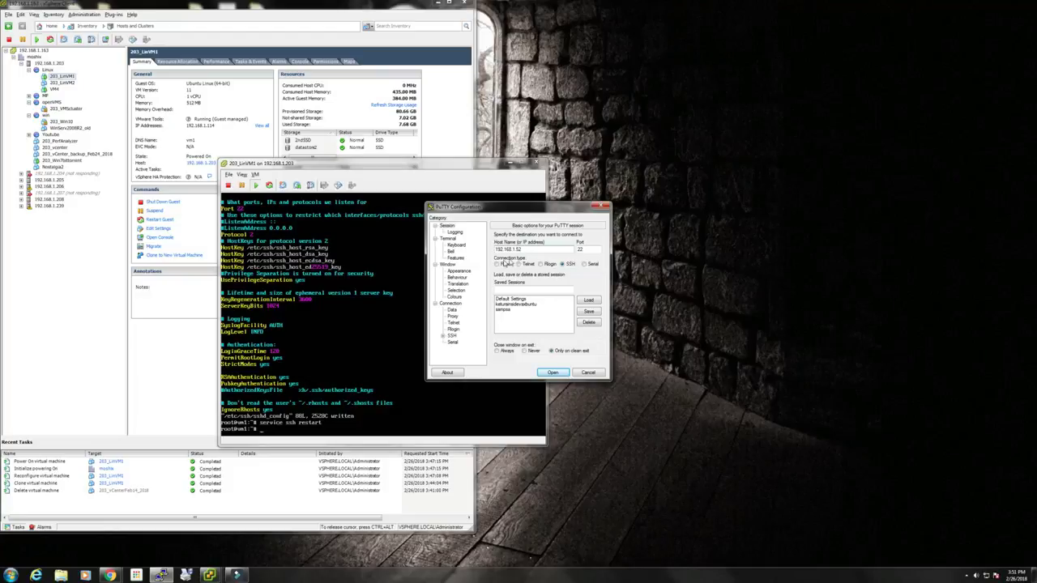
Set the new session's font to 22-point Courier New.
left_click(458, 271)
left_click(586, 283)
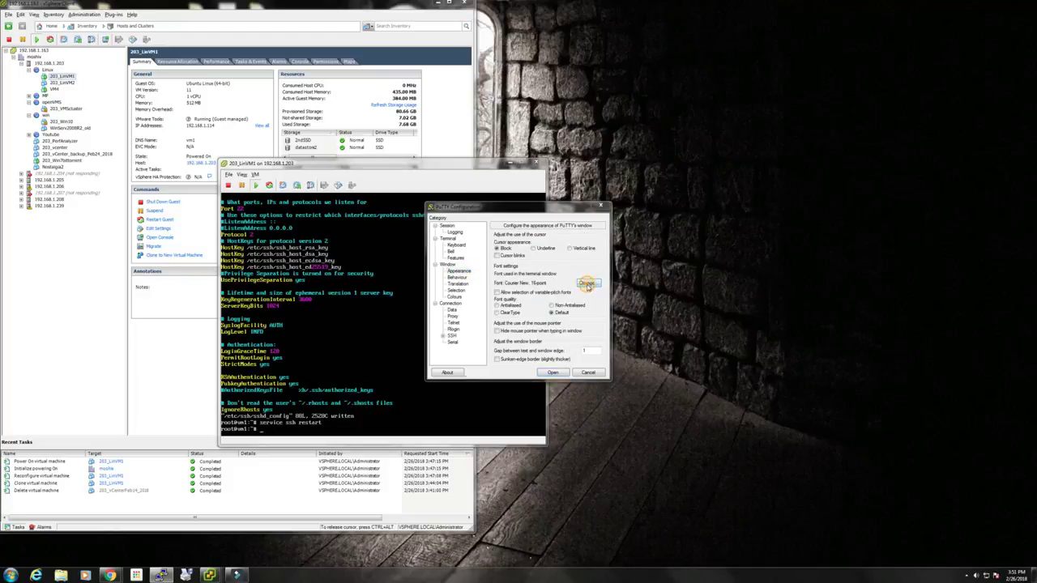
left_click(585, 307)
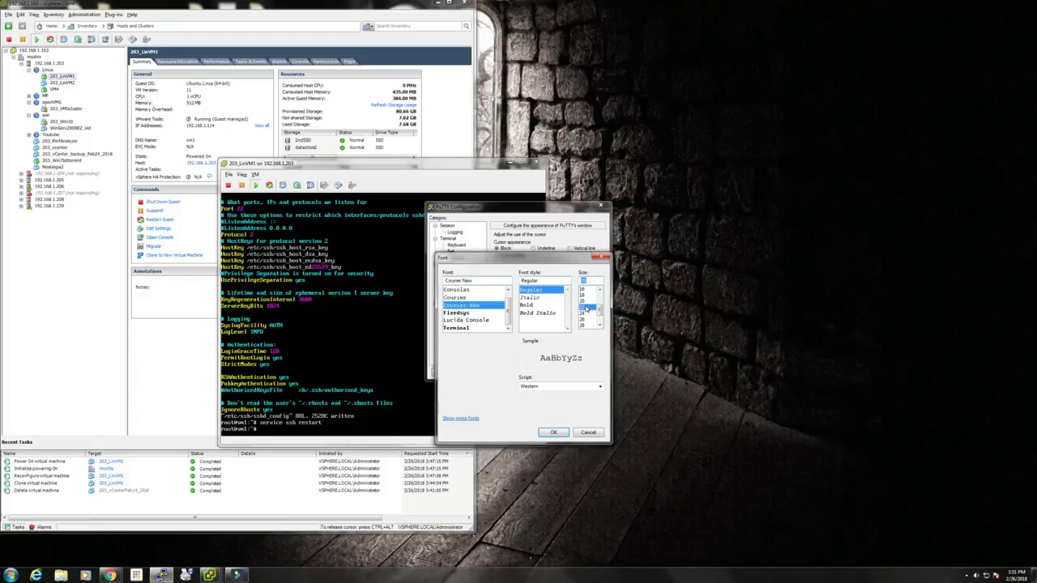
left_click(552, 432)
left_click(447, 226)
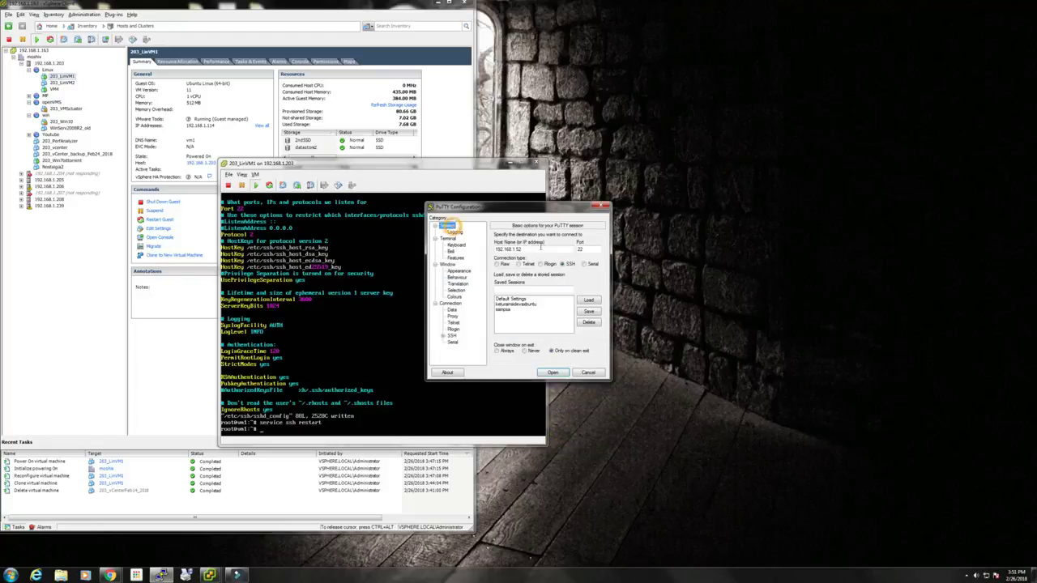
Correct the host to 192.168.1.114, connect, and log in as root.
key("BackSpace")
key("BackSpace")
type("14")
key("Return")
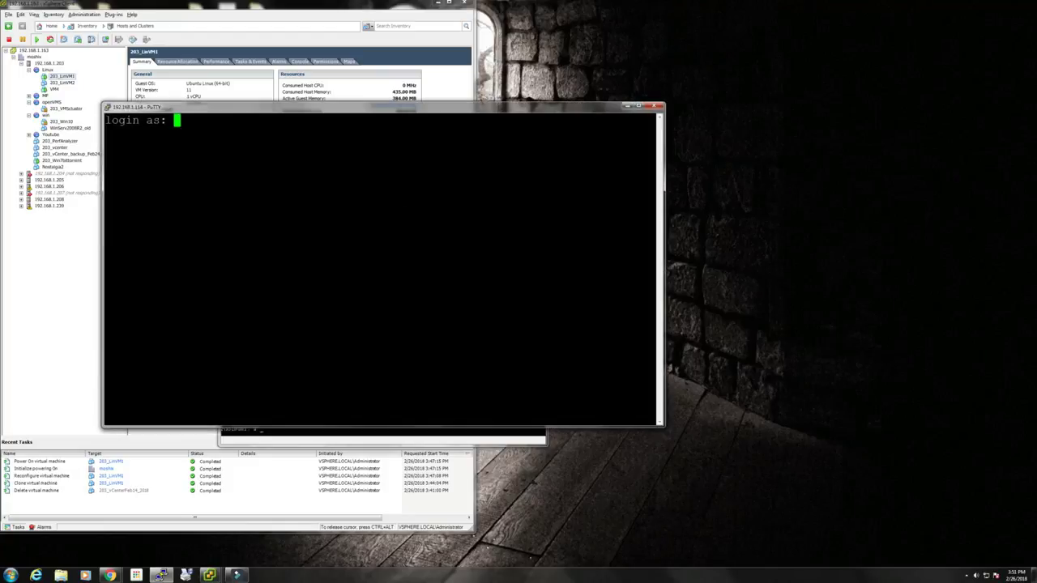
type("root")
key("Return")
key("Return")
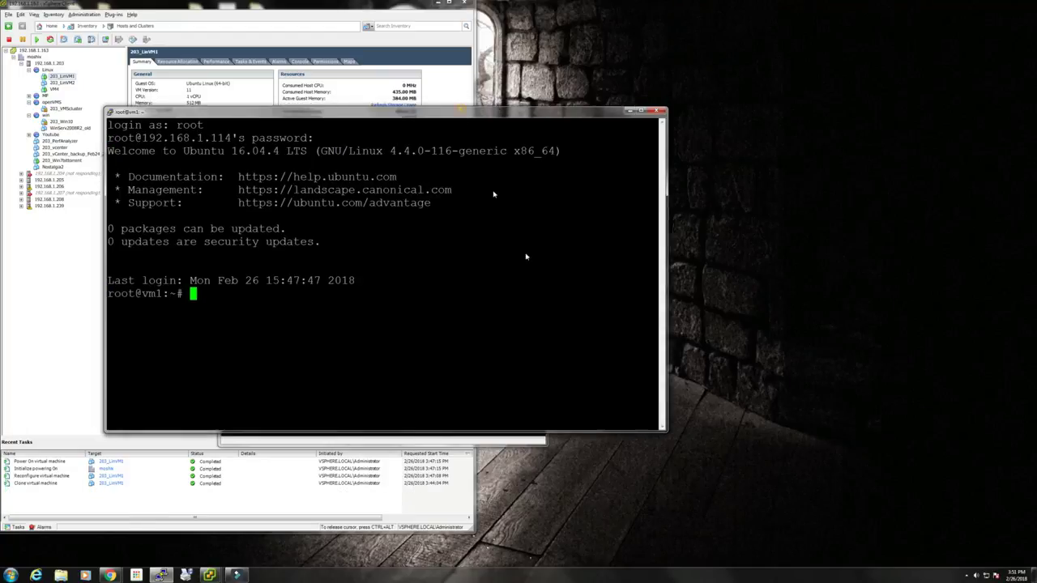
left_click_drag(462, 108, 586, 189)
Close the VM console, run and quit htop, then list root's home with ls.
left_click(540, 163)
left_click_drag(504, 286, 514, 273)
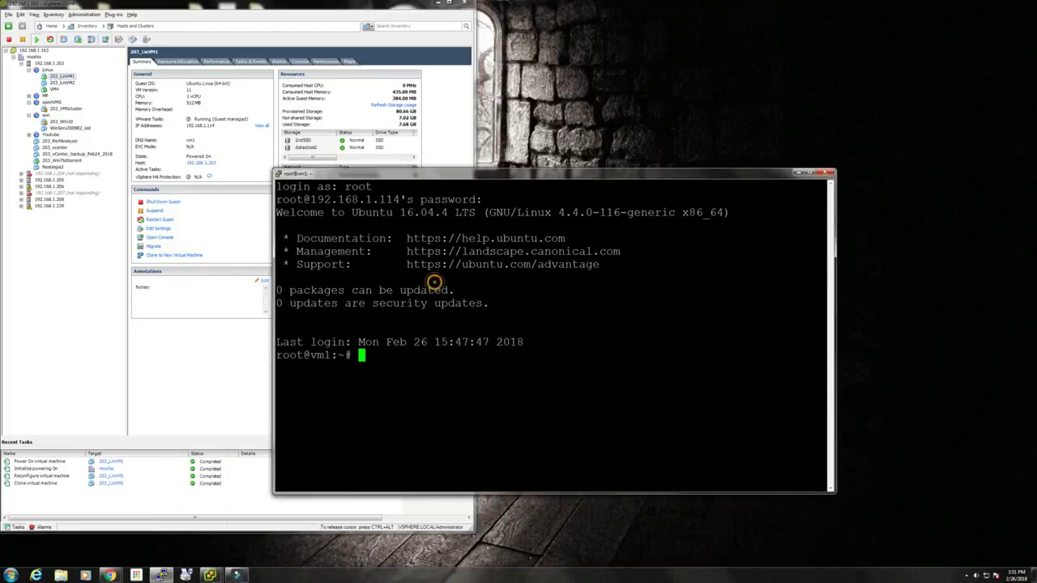
type("htop")
key("Return")
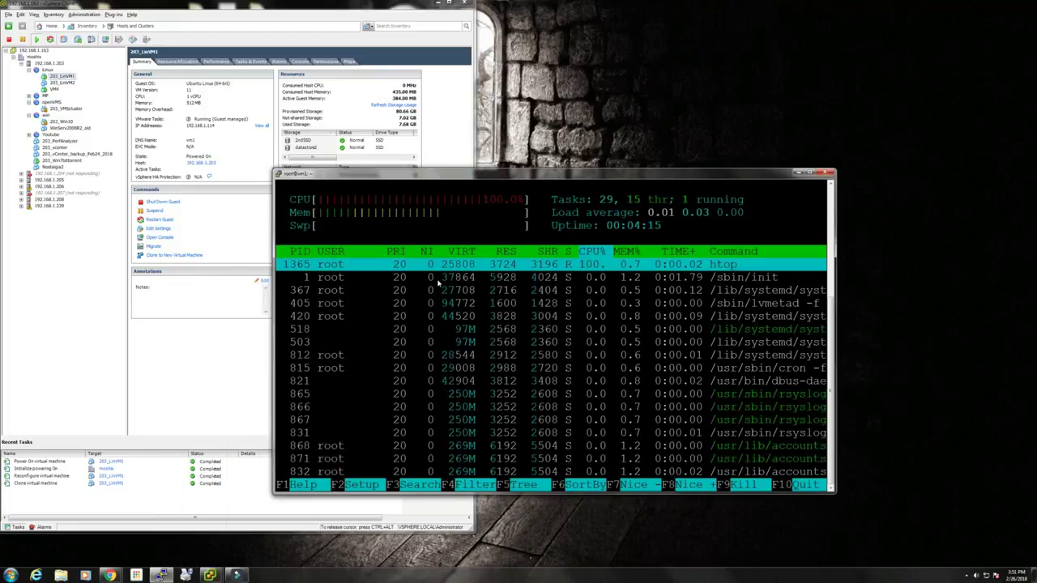
key("q")
key("Return")
key("Return")
key("Return")
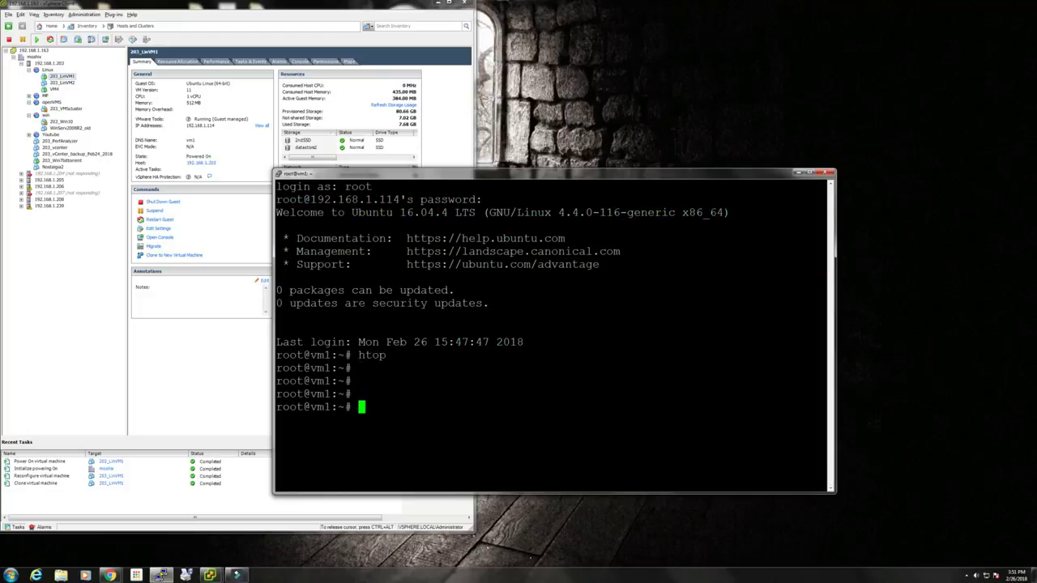
type("ls")
key("Return")
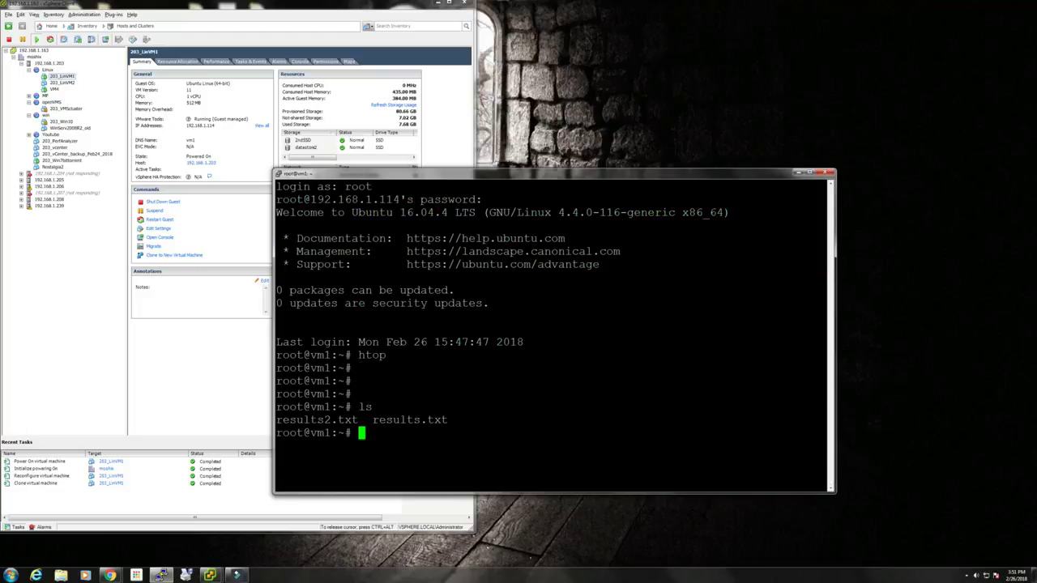